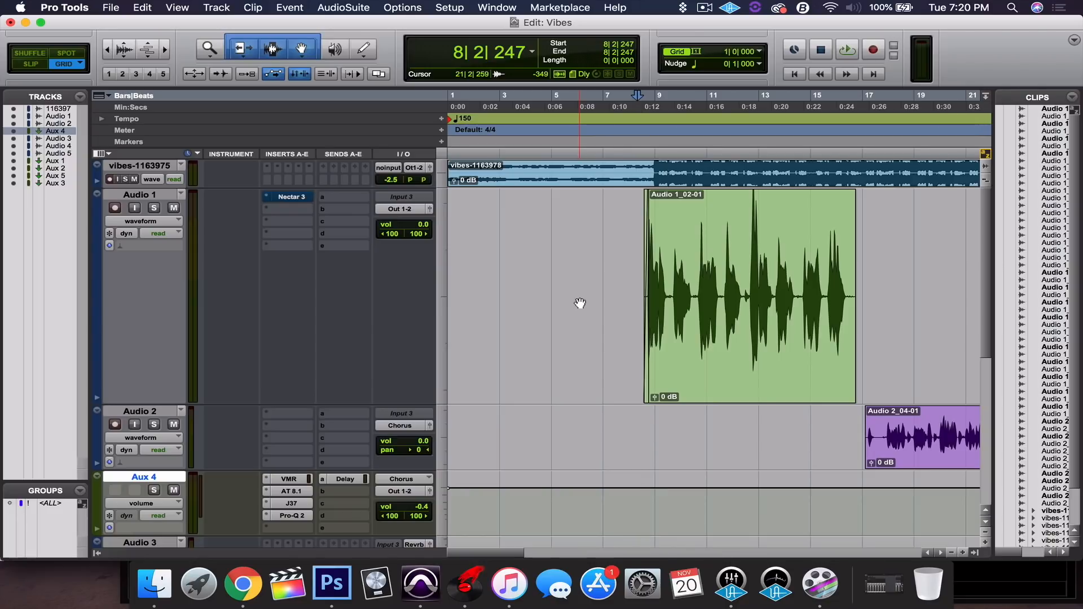
# Audition the vocal, then open the Nectar 3 insert on Audio 1.
pyautogui.press('space')
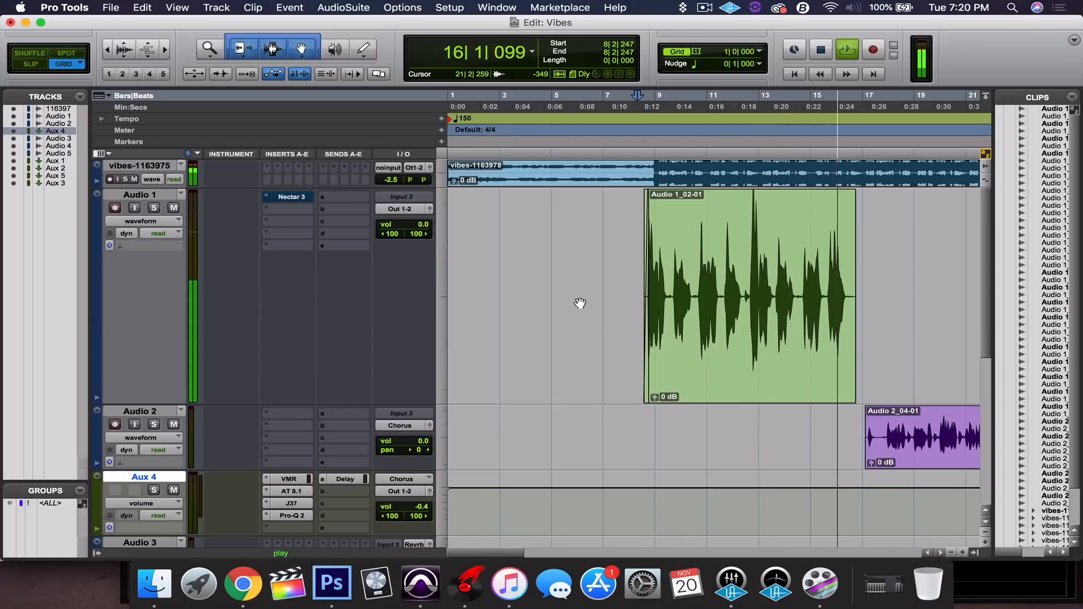
pyautogui.press('space')
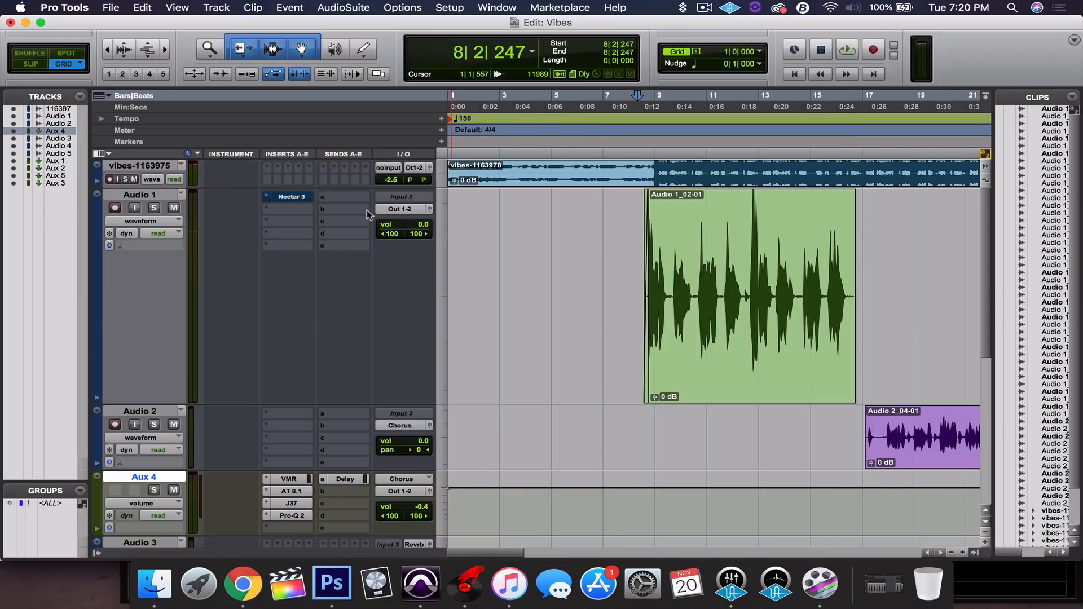
pyautogui.click(302, 197)
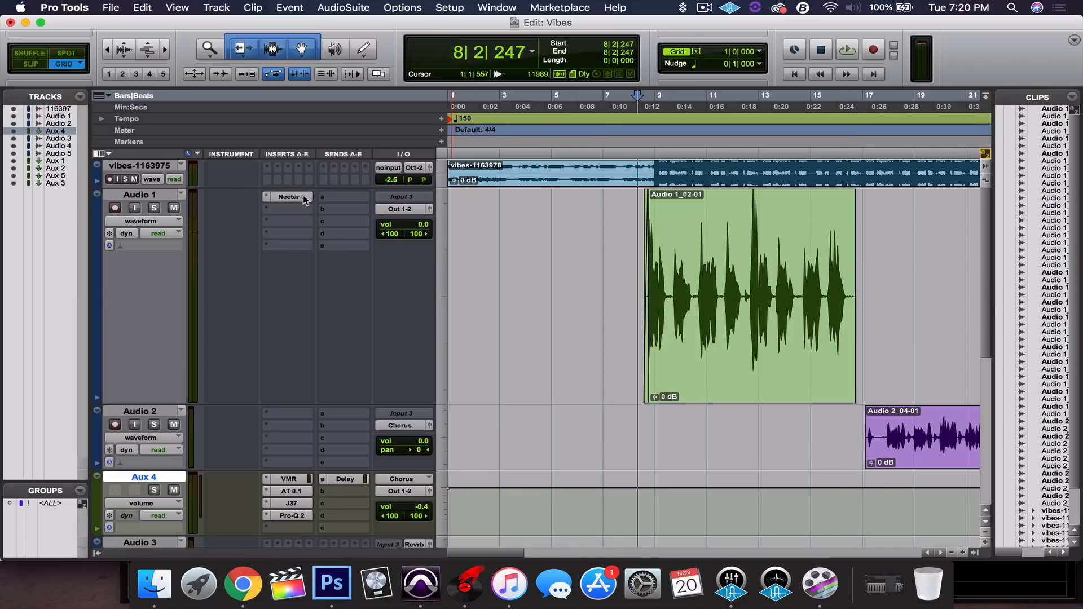
pyautogui.click(303, 196)
pyautogui.moveTo(717, 116); pyautogui.dragTo(696, 67)
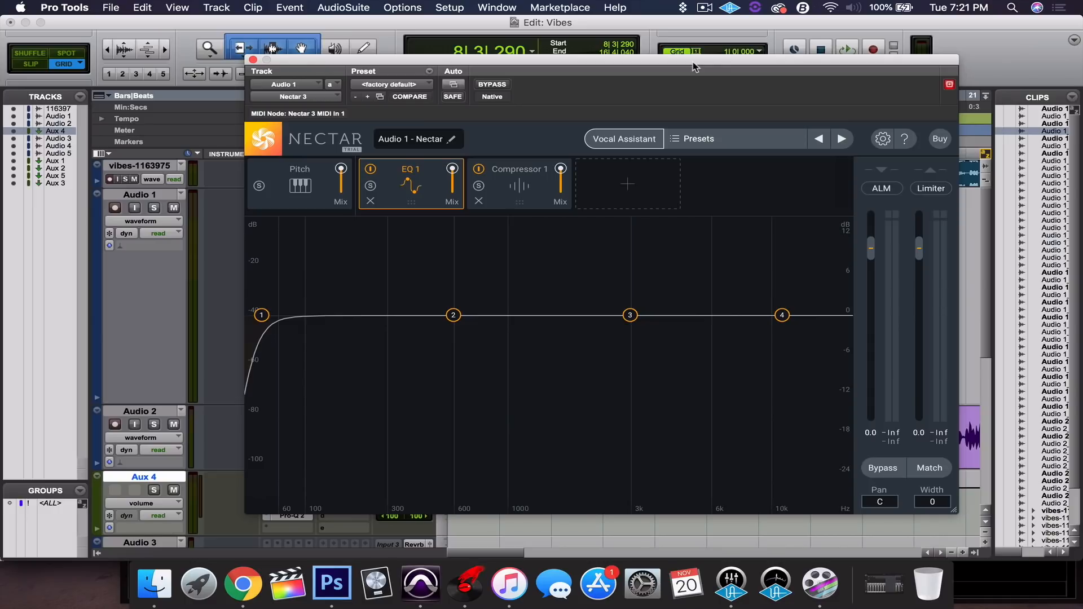
# Run Nectar's Vocal Assistant with Modern and Aggressive settings, playing the vocal for analysis.
pyautogui.click(624, 135)
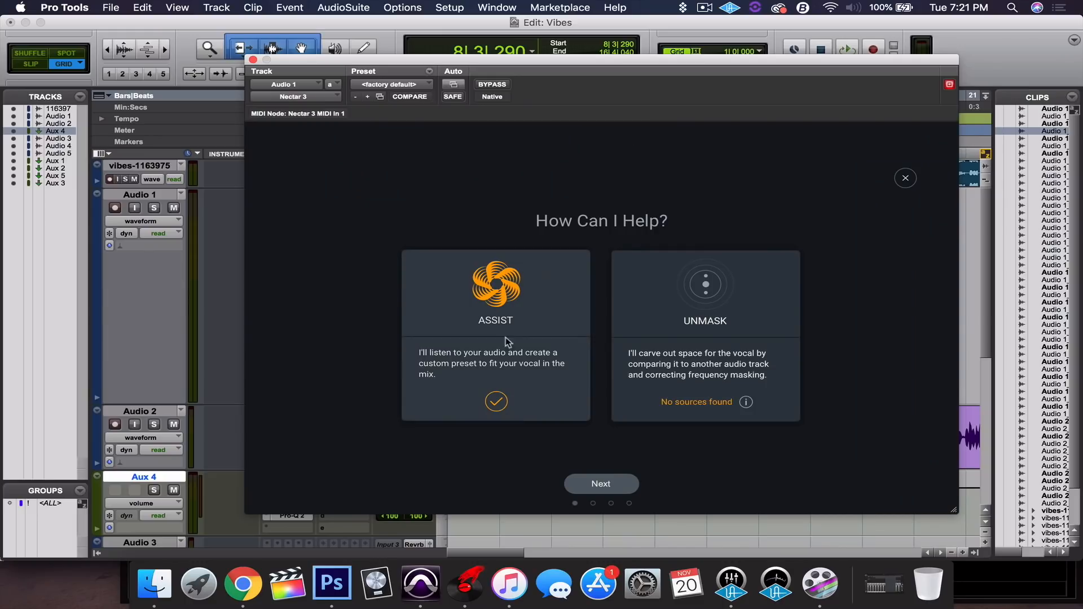
pyautogui.click(594, 484)
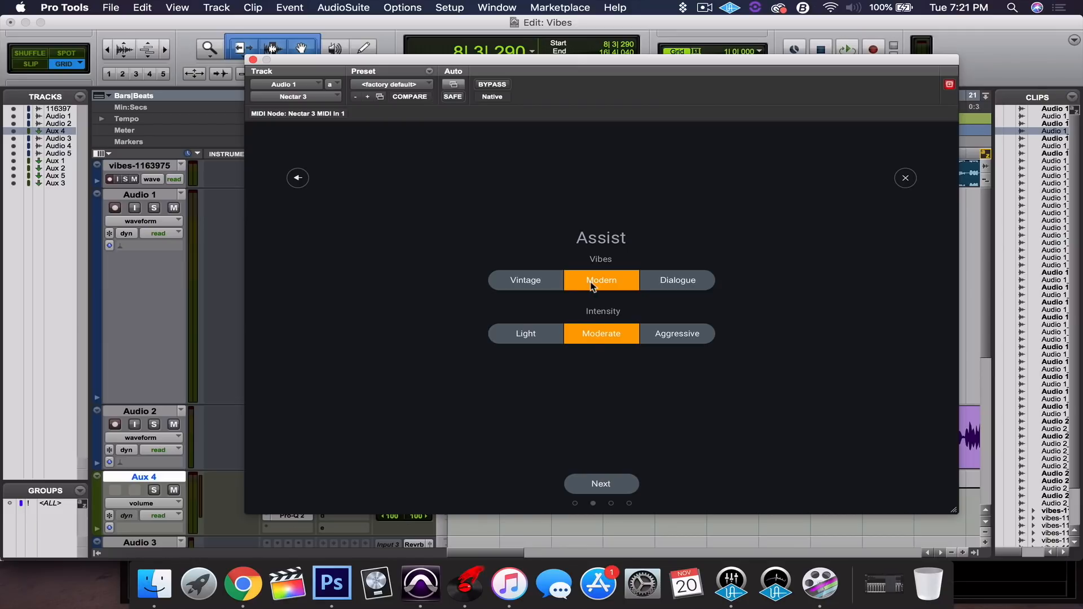
pyautogui.click(675, 346)
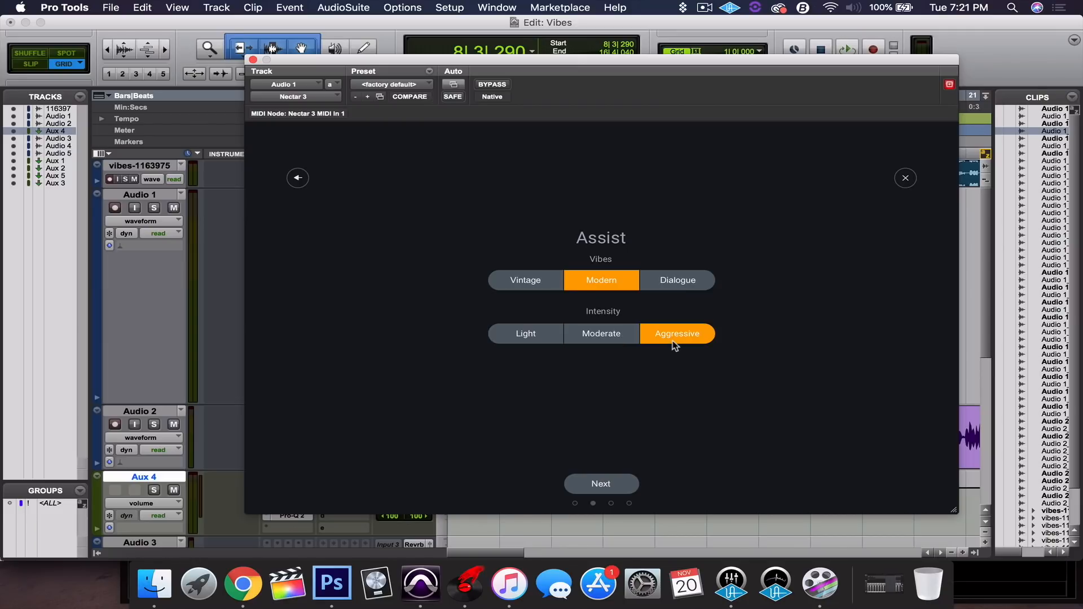
pyautogui.click(624, 486)
pyautogui.moveTo(616, 64); pyautogui.dragTo(435, 35)
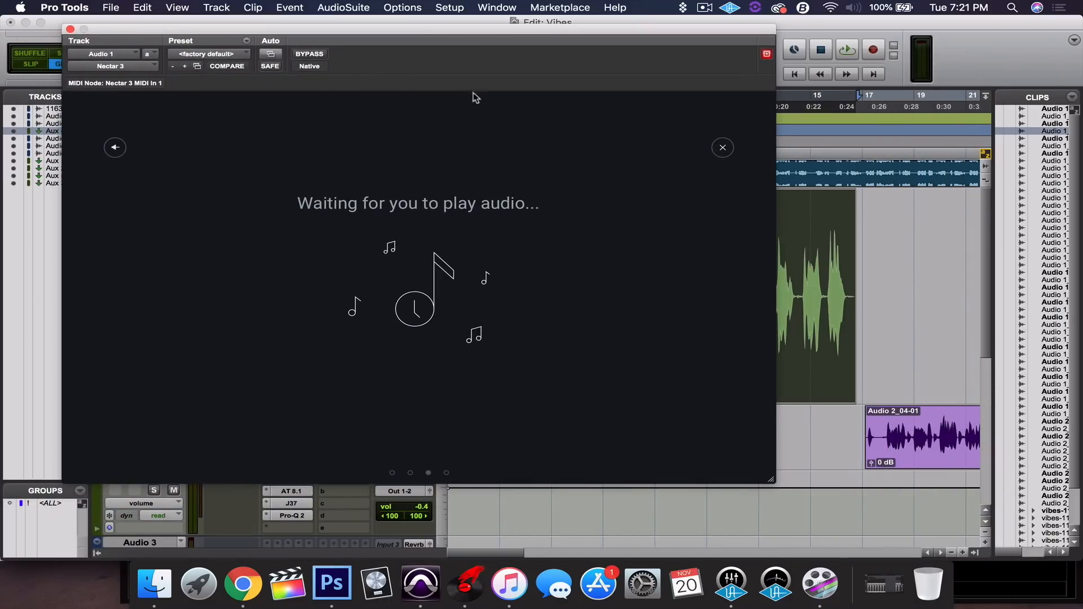
pyautogui.press('space')
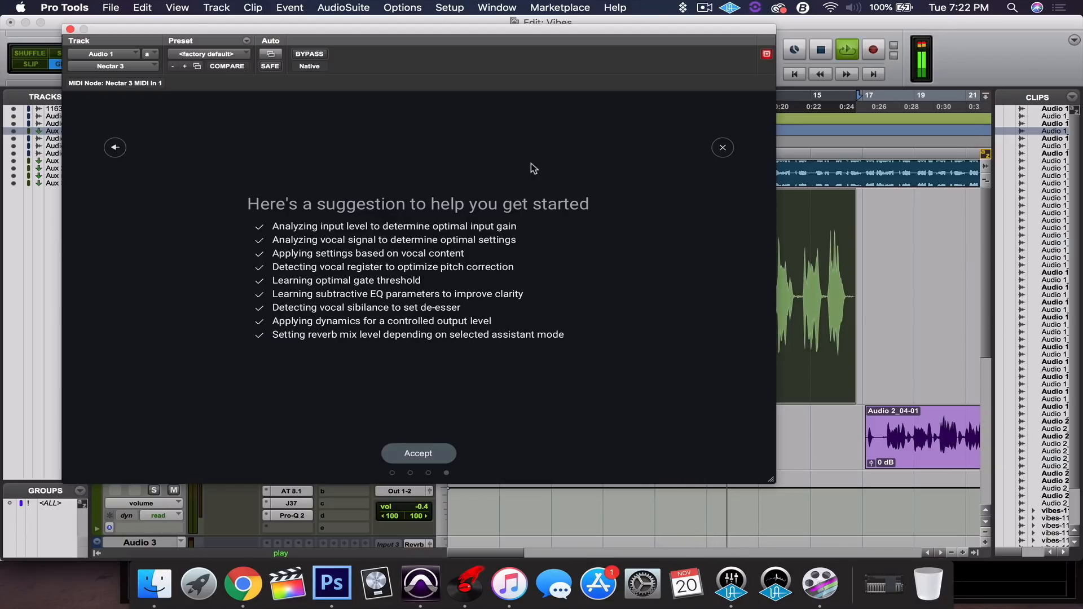
# Accept the assistant's chain and set the Pitch module's key to G# Minor.
pyautogui.click(422, 458)
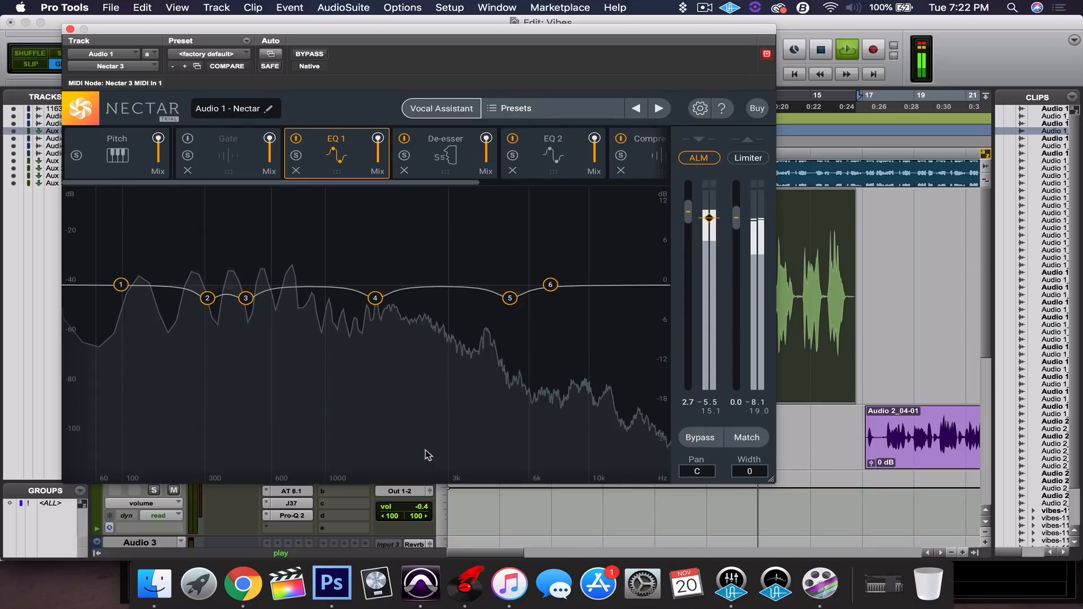
pyautogui.moveTo(481, 35); pyautogui.dragTo(669, 65)
pyautogui.click(277, 199)
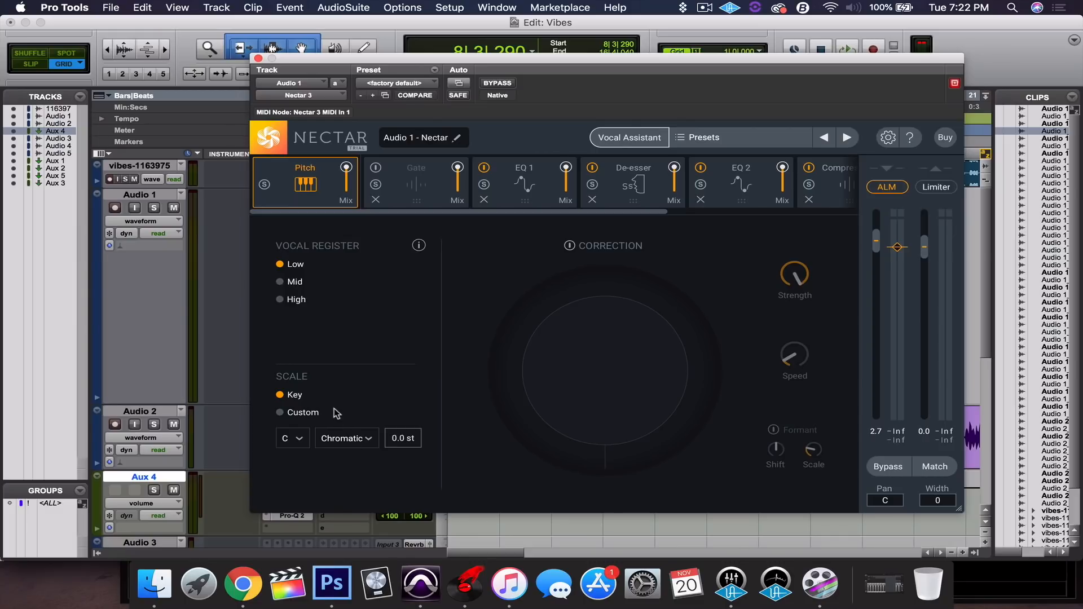
pyautogui.click(301, 440)
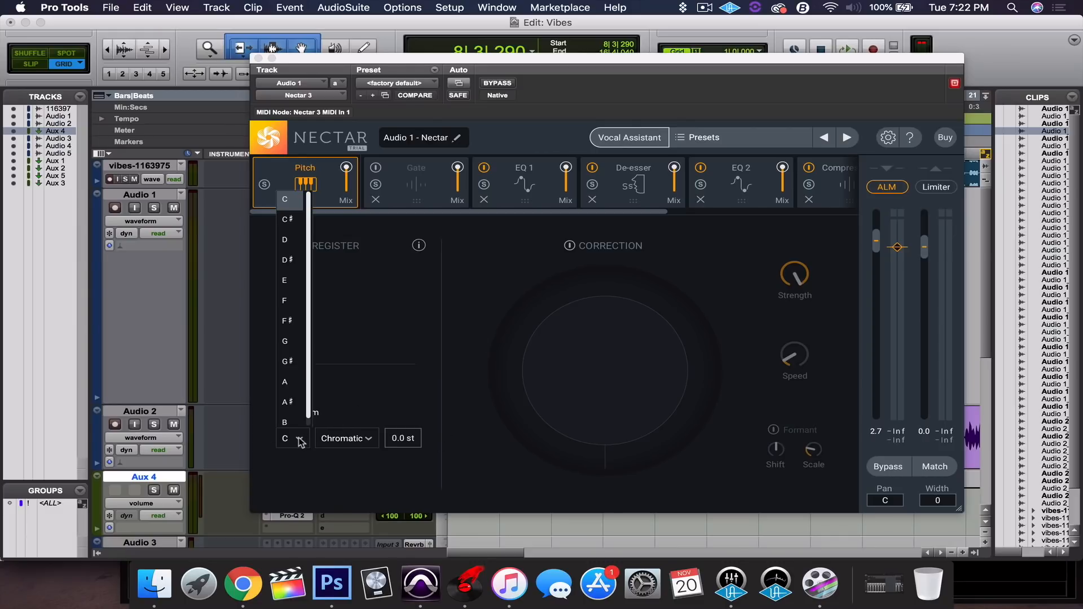
pyautogui.click(294, 362)
pyautogui.click(345, 443)
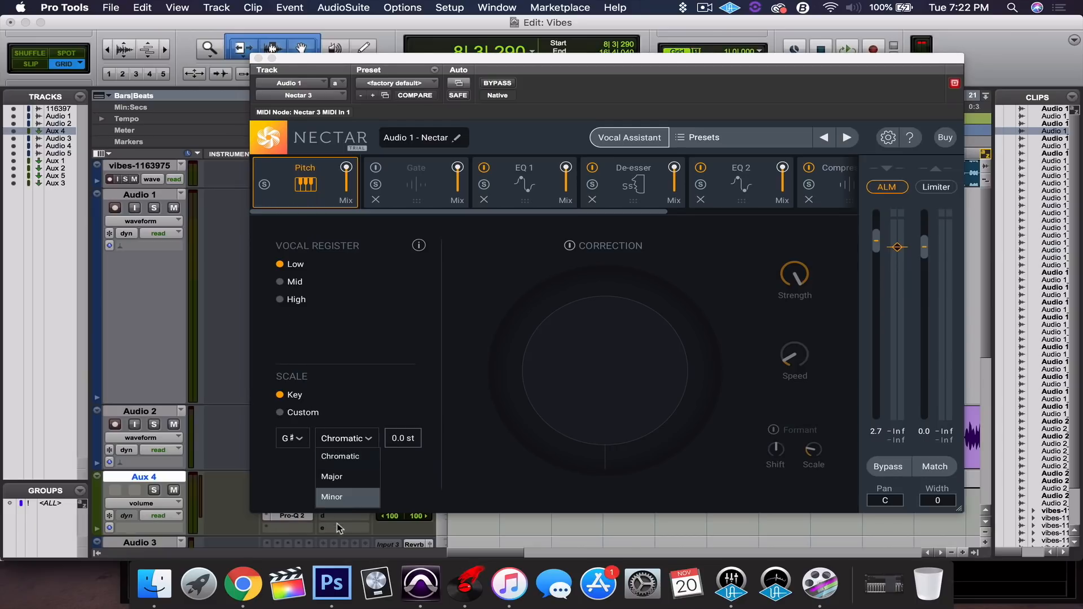
pyautogui.click(345, 500)
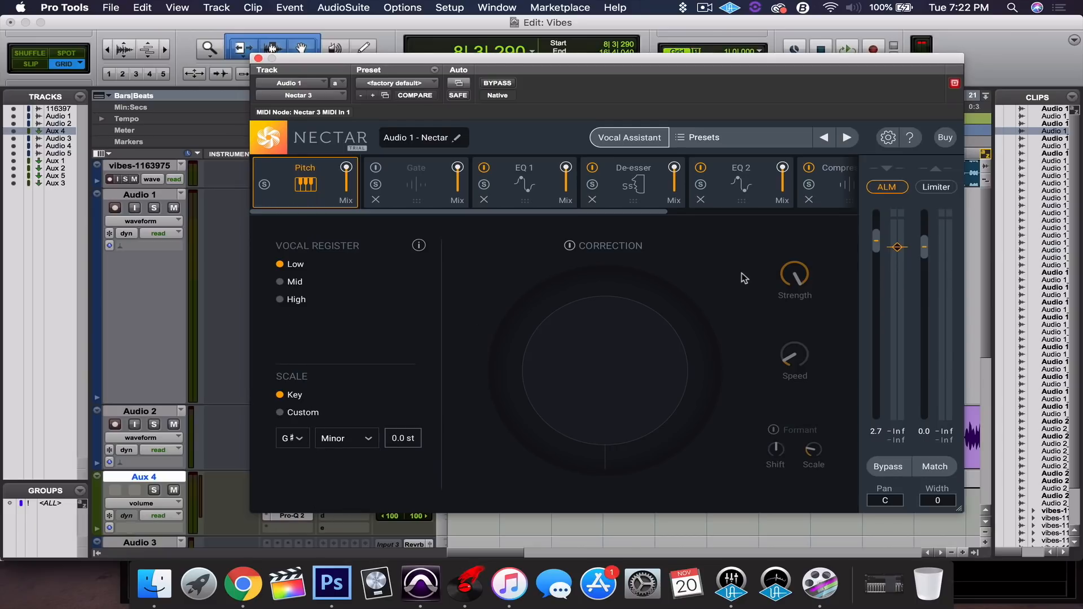
# Enable pitch correction at 86% strength with Low vocal register, auditioning the result.
pyautogui.click(583, 246)
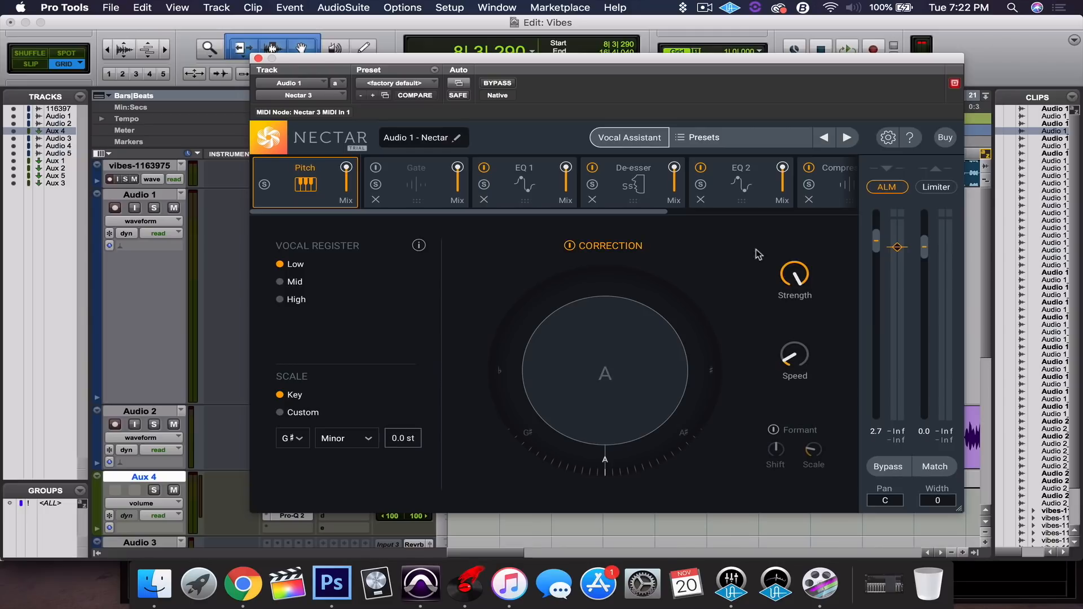
pyautogui.moveTo(790, 279)
pyautogui.moveTo(802, 359)
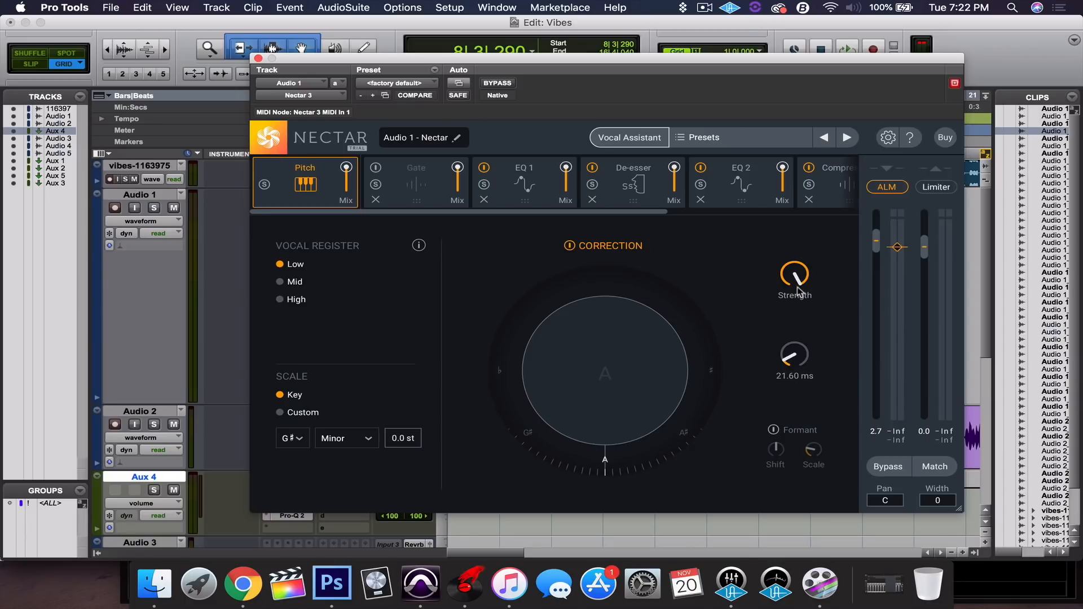
pyautogui.moveTo(790, 275); pyautogui.dragTo(796, 319)
pyautogui.press('space')
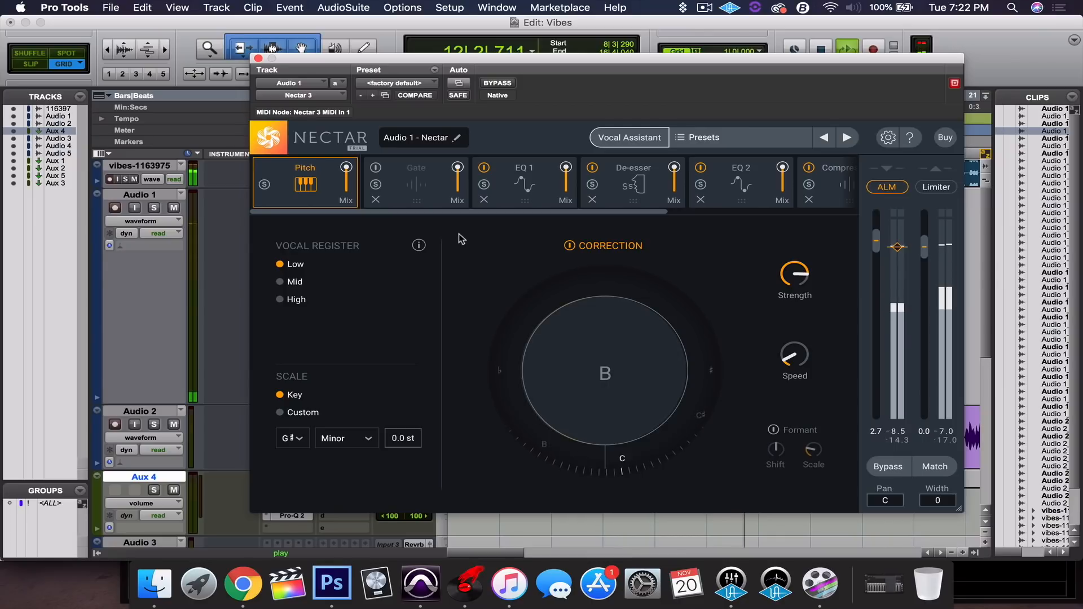
pyautogui.click(279, 282)
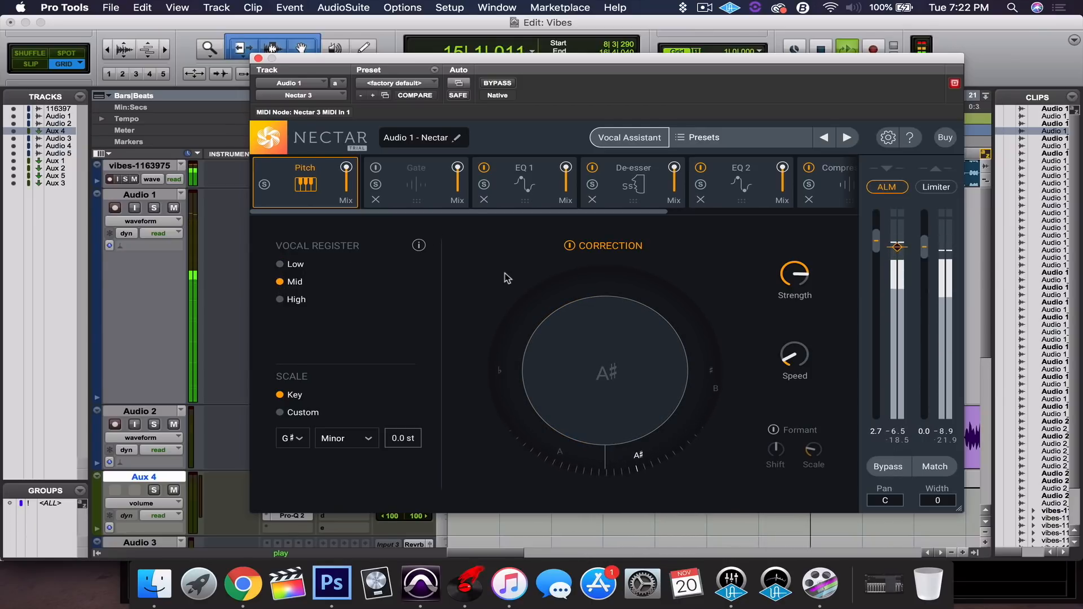
pyautogui.click(280, 264)
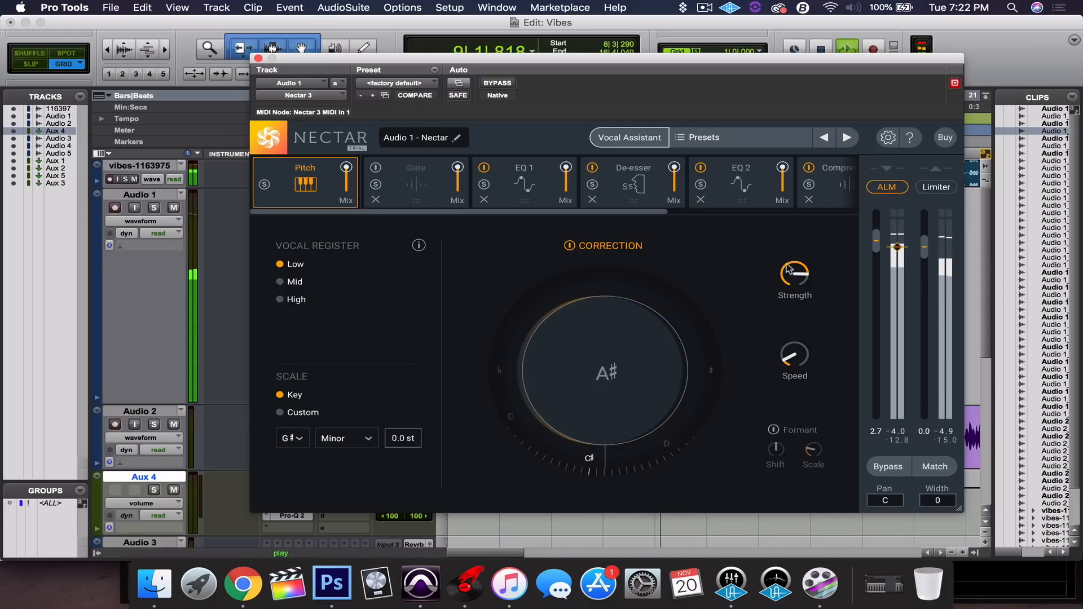
pyautogui.moveTo(797, 274); pyautogui.dragTo(806, 259)
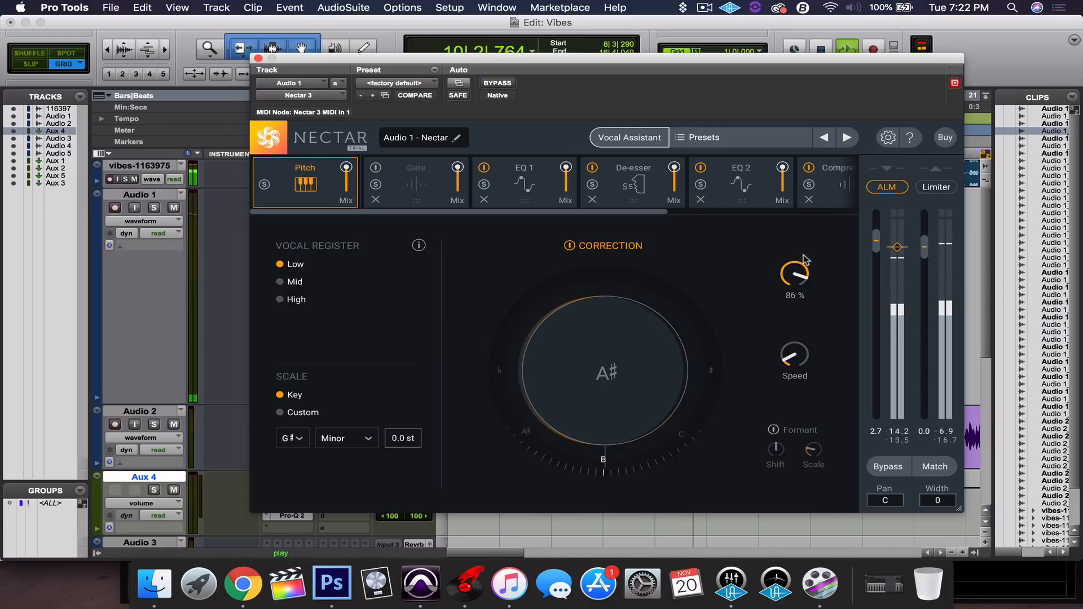
pyautogui.press('space')
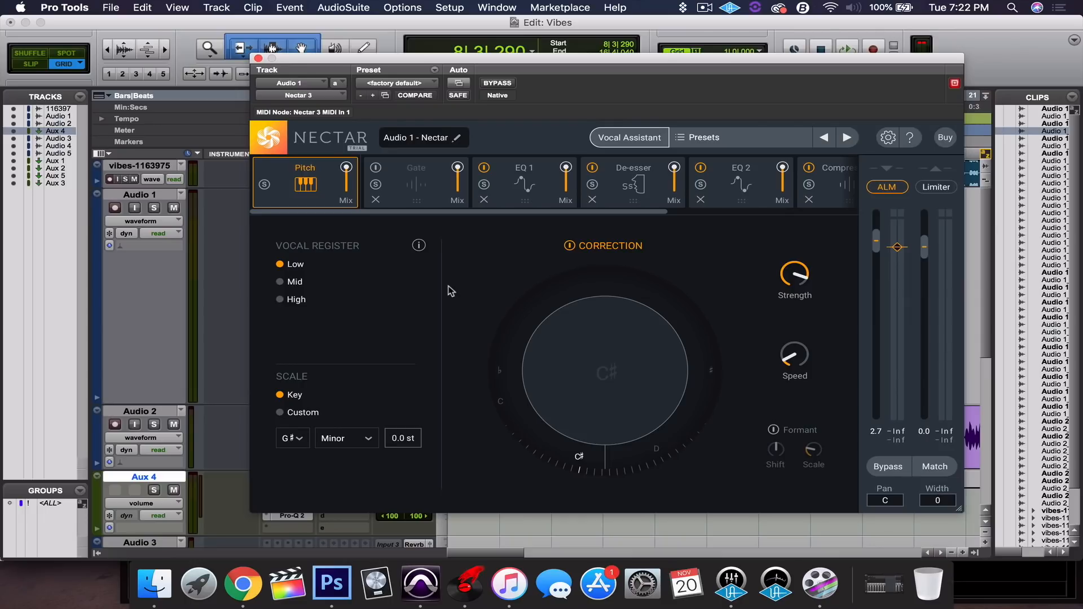
# Switch on Nectar's Gate, audition the vocal through it, then show the EQ 1 module.
pyautogui.click(420, 171)
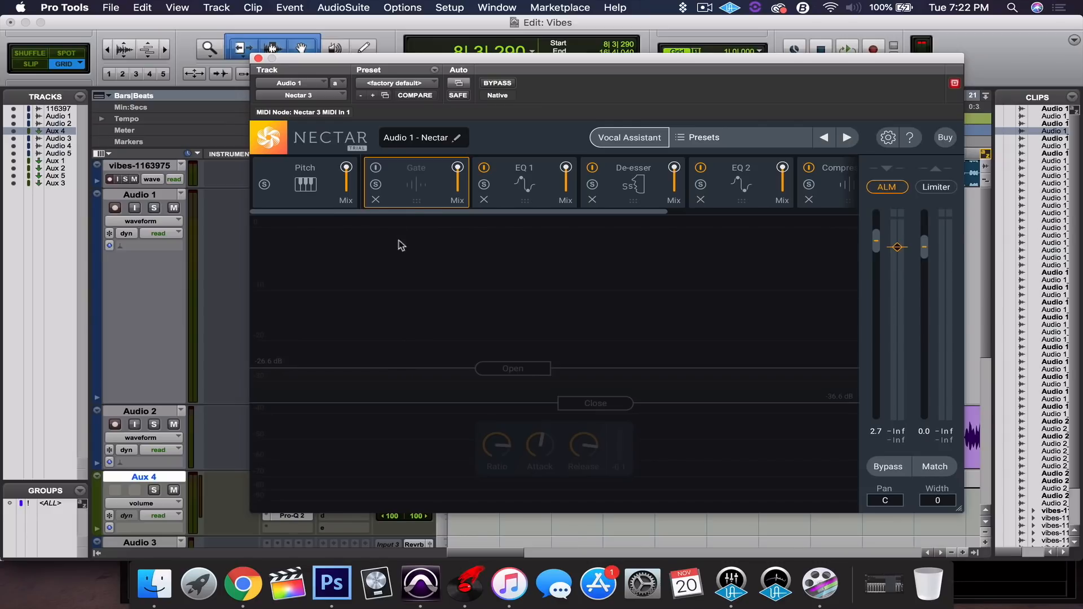
pyautogui.click(376, 168)
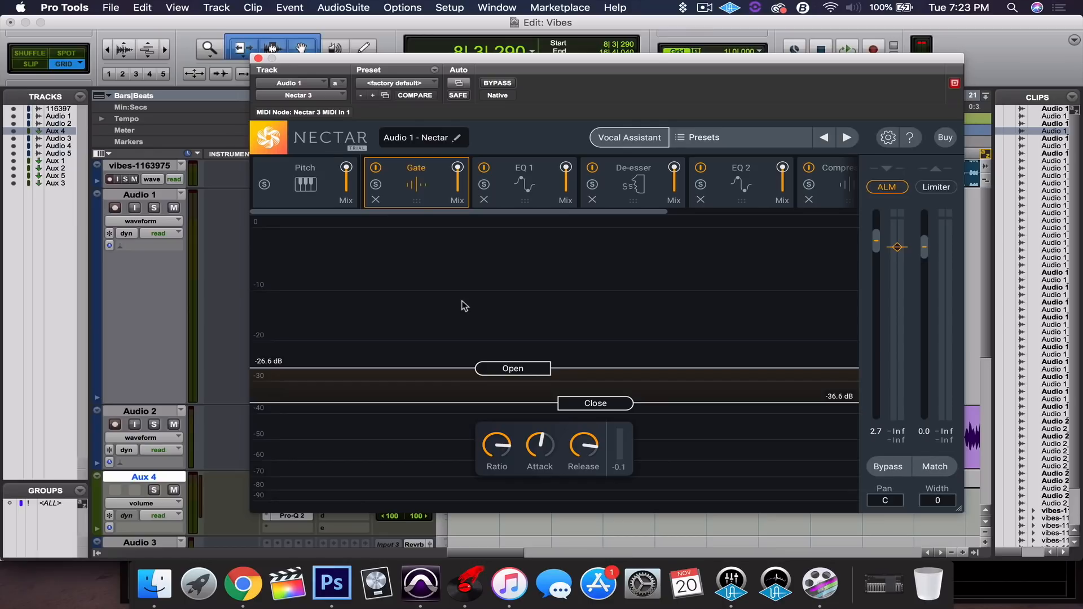
pyautogui.press('space')
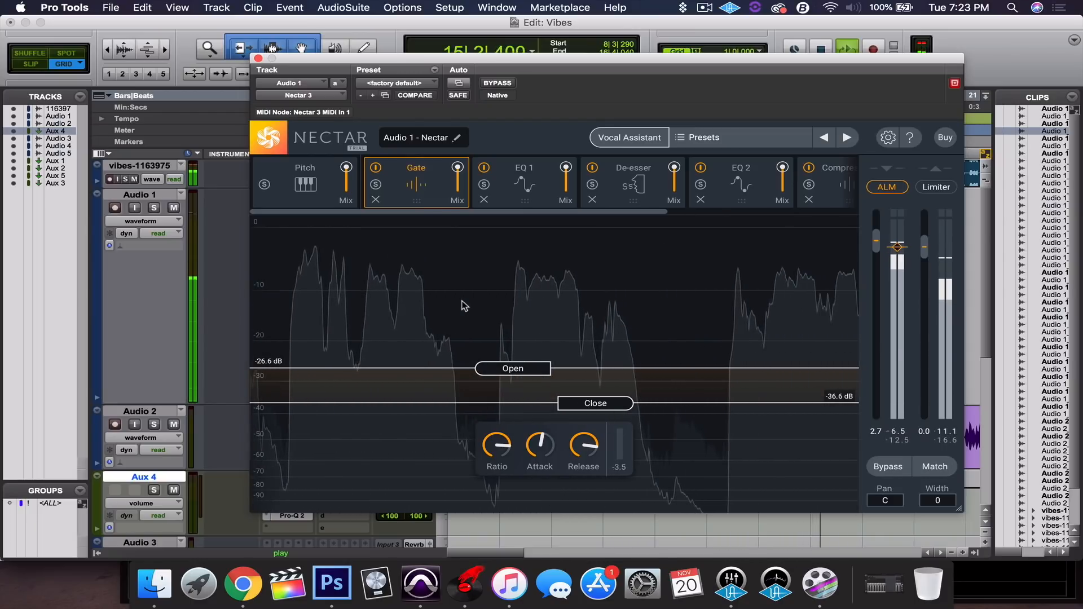
pyautogui.press('space')
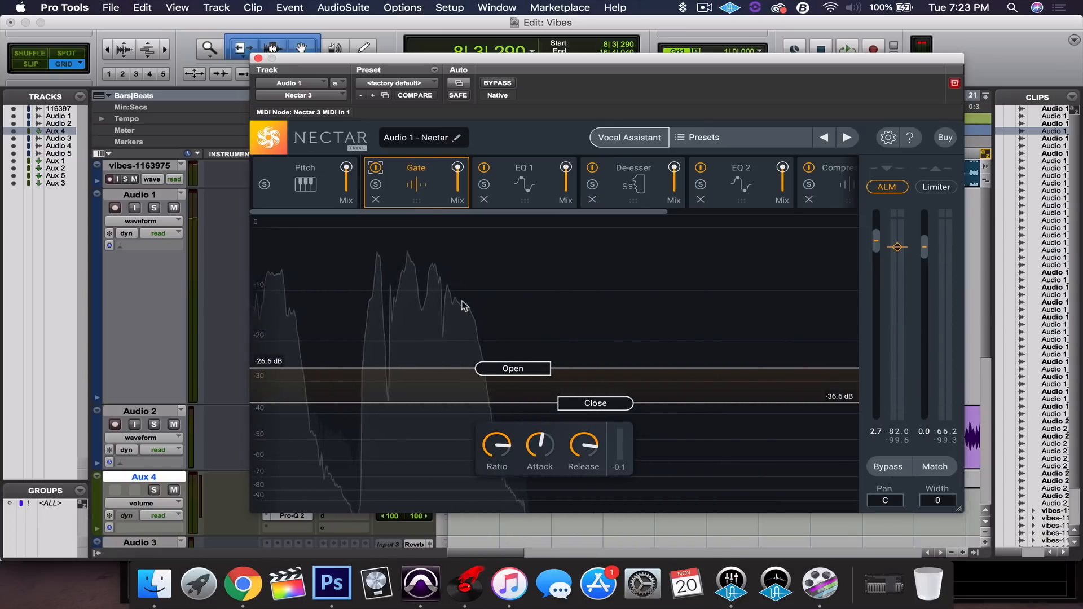
pyautogui.click(546, 200)
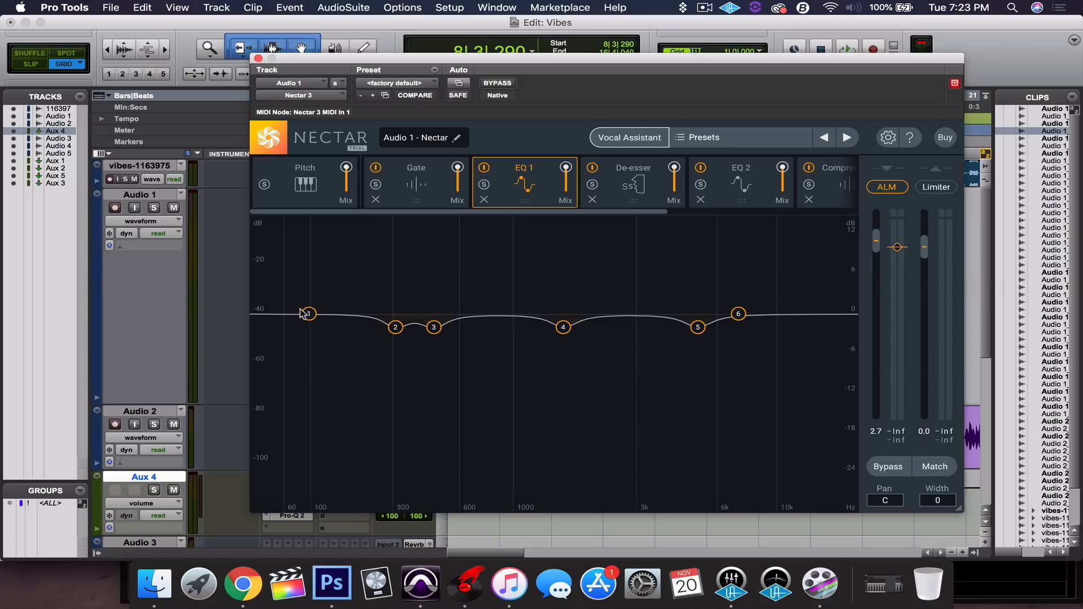
# Add a 12 dB/oct flat high-pass at 100 Hz to EQ 1, then show the De-esser.
pyautogui.click(255, 314)
pyautogui.moveTo(256, 320); pyautogui.dragTo(284, 315)
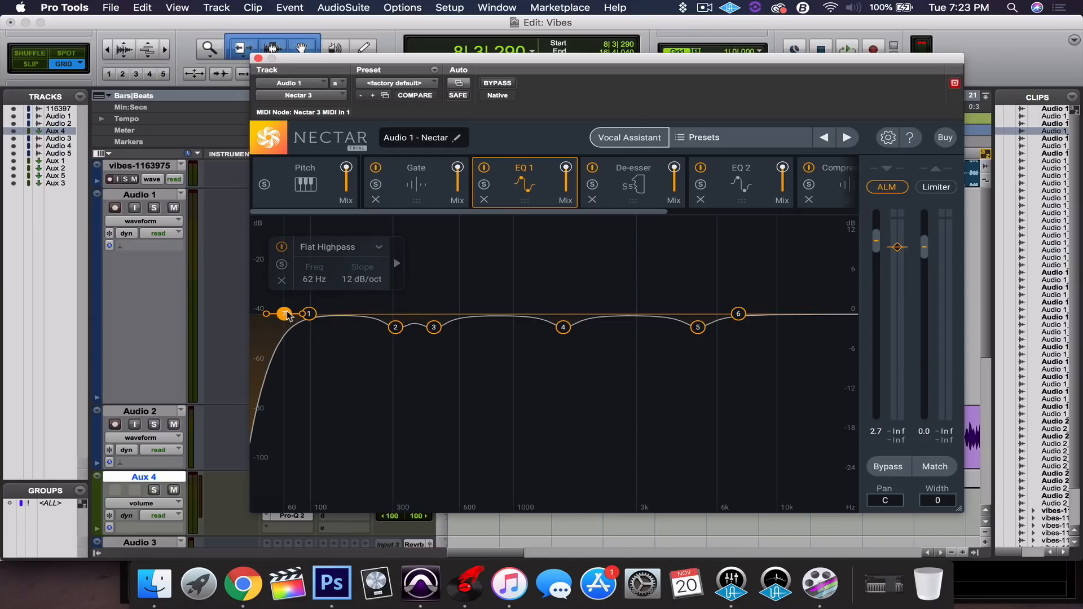
pyautogui.moveTo(287, 314); pyautogui.dragTo(309, 314)
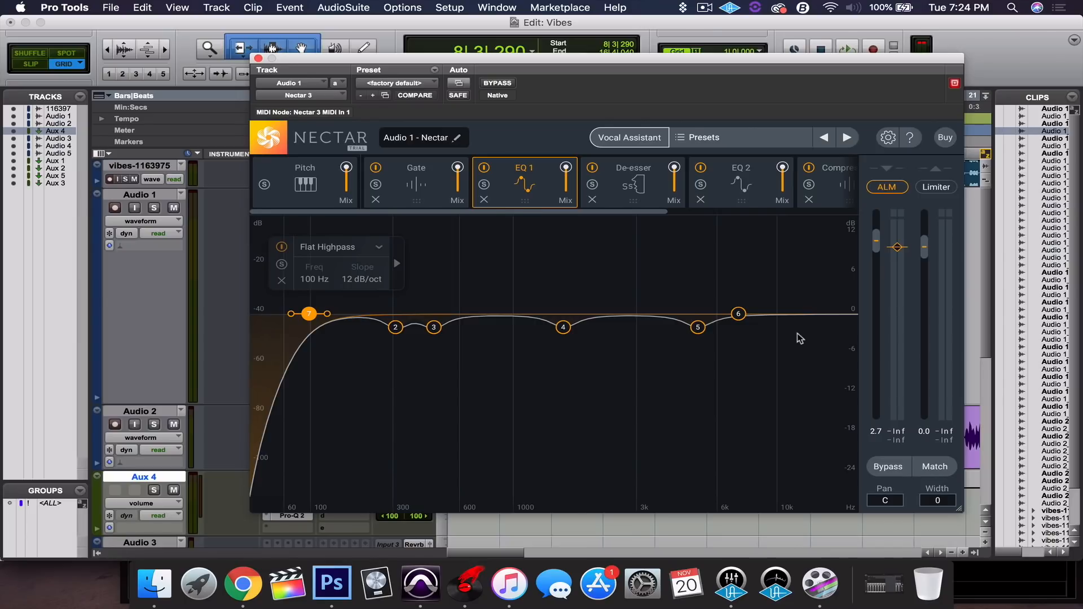
pyautogui.click(660, 186)
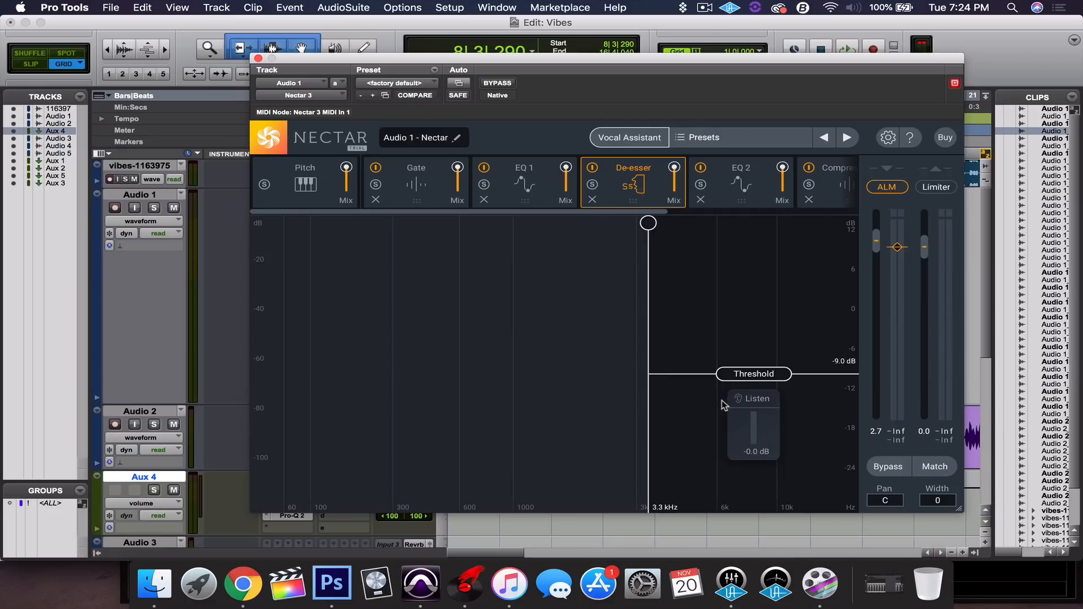
# Solo the sibilance band and lower the de-esser threshold while the vocal plays.
pyautogui.click(753, 400)
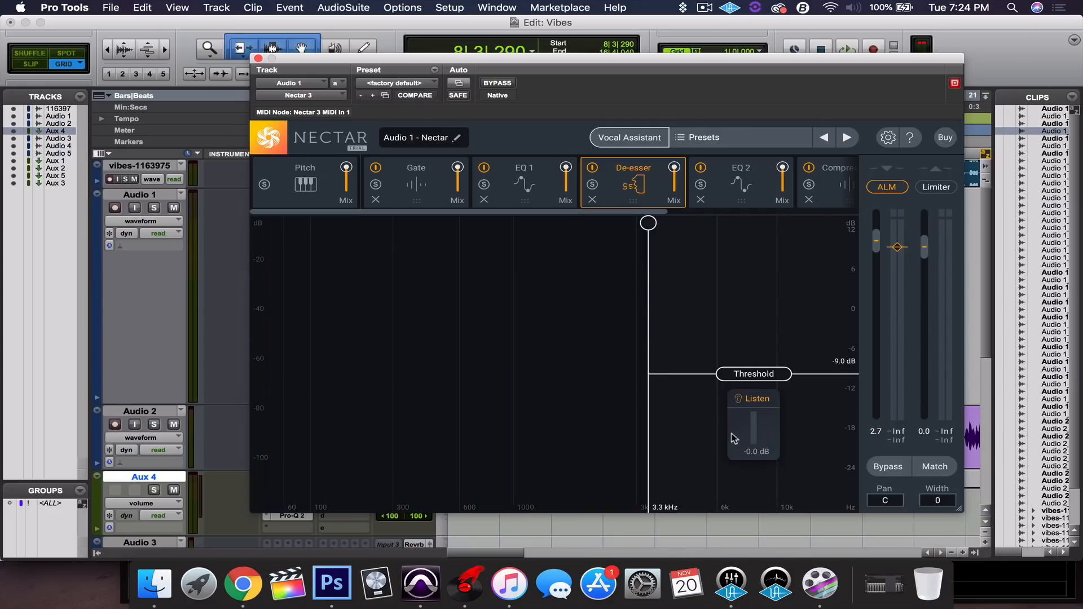
pyautogui.click(766, 403)
pyautogui.click(766, 403)
pyautogui.press('space')
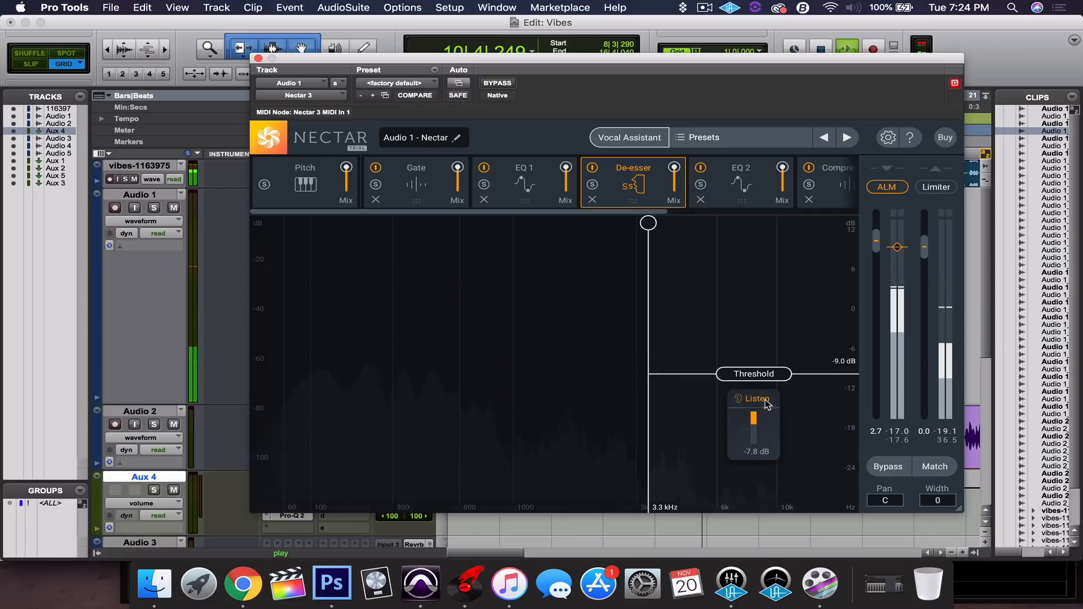
pyautogui.moveTo(774, 378); pyautogui.dragTo(775, 395)
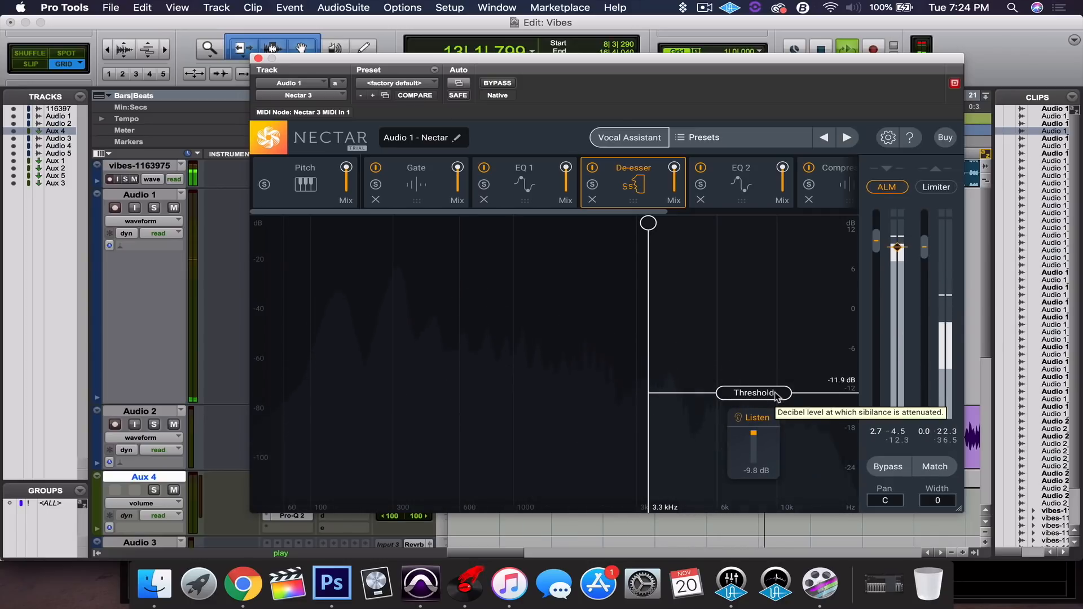
pyautogui.moveTo(776, 394); pyautogui.dragTo(776, 393)
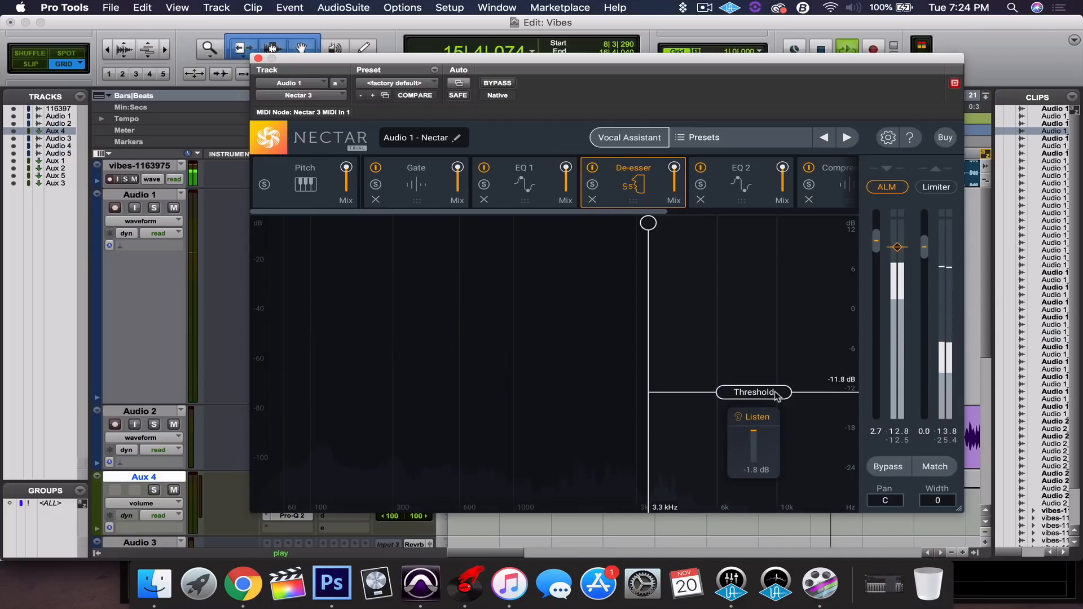
# Settle the de-esser at about -10.9 dB near 3.4 kHz, then show EQ 2.
pyautogui.click(764, 421)
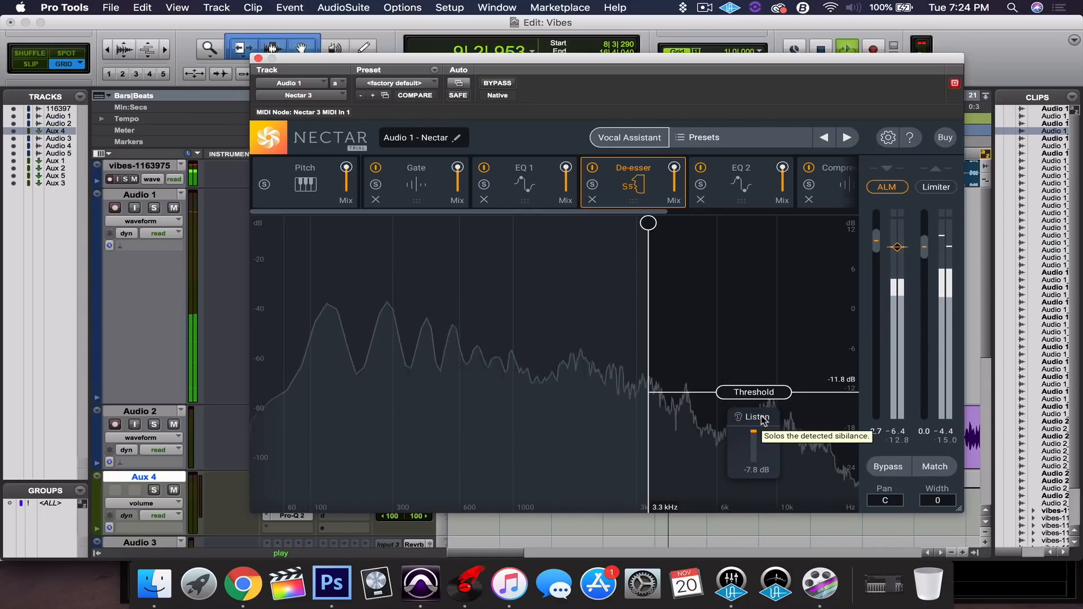
pyautogui.moveTo(773, 394); pyautogui.dragTo(774, 386)
pyautogui.press('space')
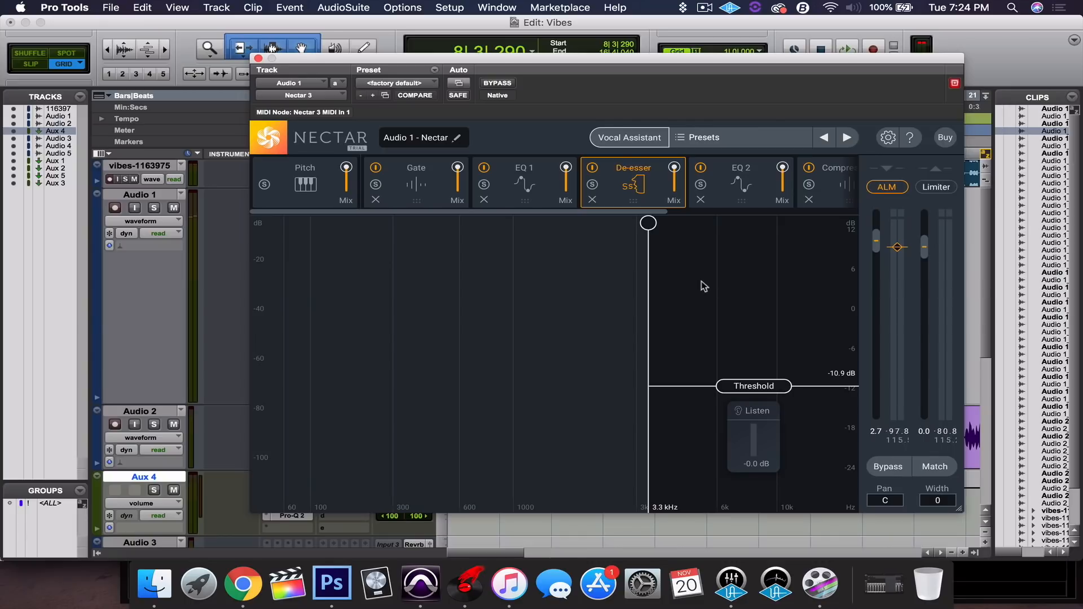
pyautogui.moveTo(651, 224); pyautogui.dragTo(652, 225)
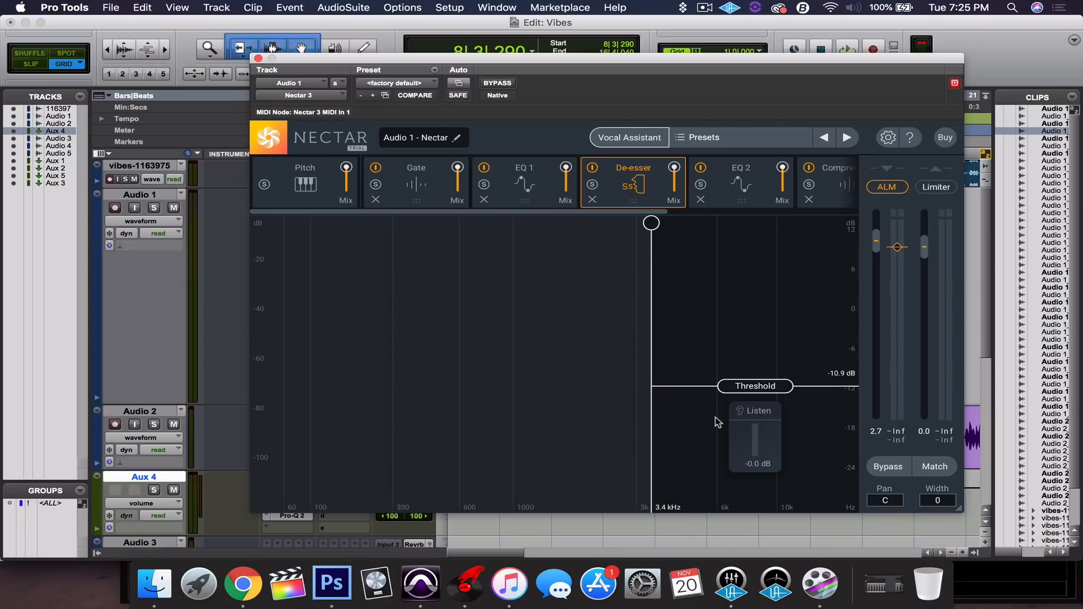
pyautogui.click(749, 171)
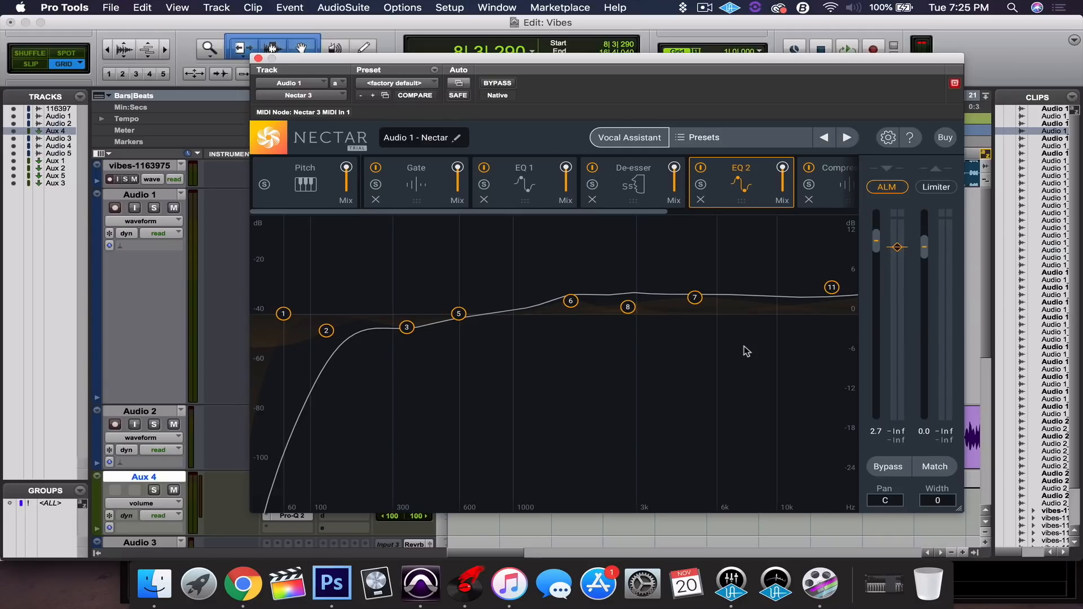
# Compare the vocal with EQ 2 bypassed and active, leave it on, then show Compressor 1.
pyautogui.click(702, 167)
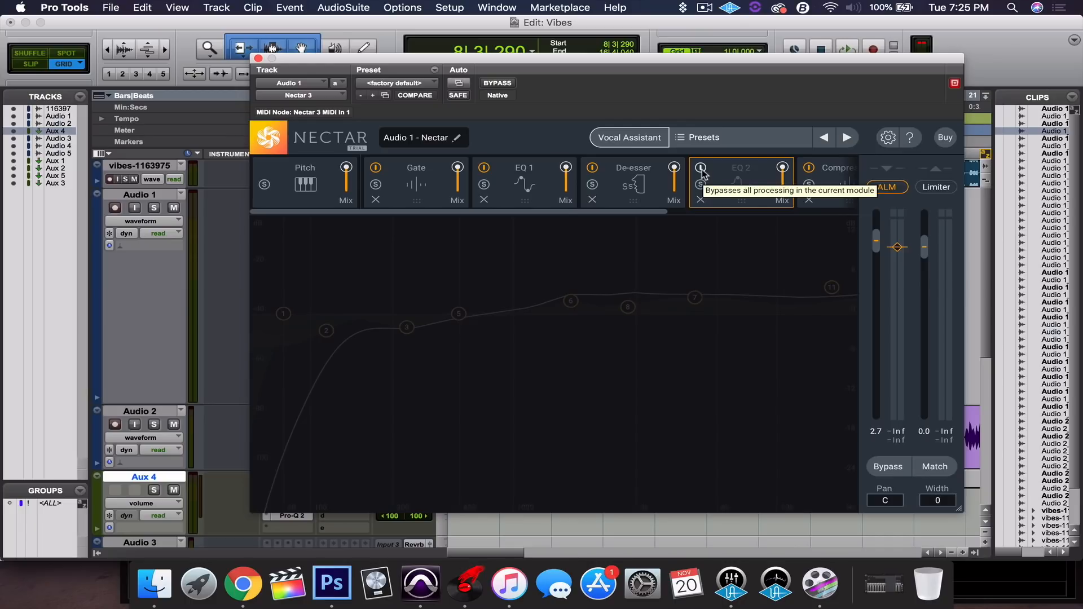
pyautogui.press('space')
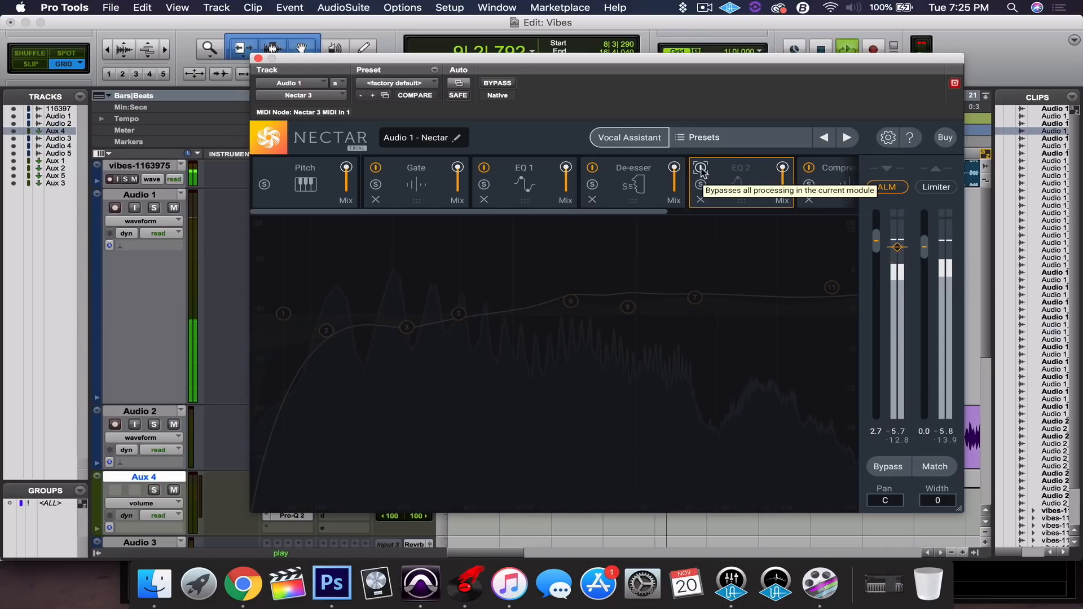
pyautogui.click(701, 169)
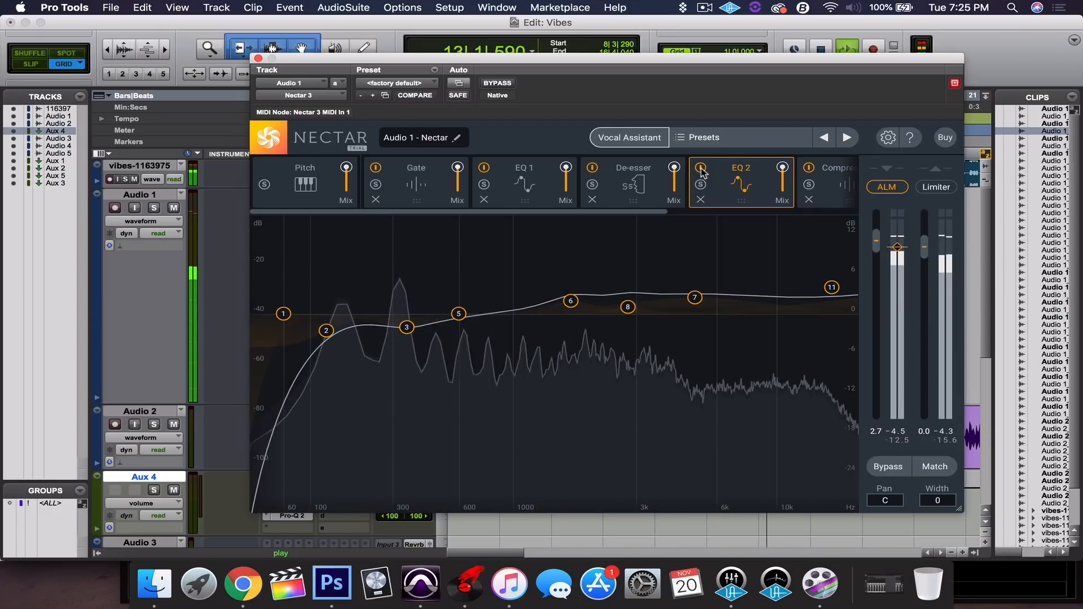
pyautogui.press('space')
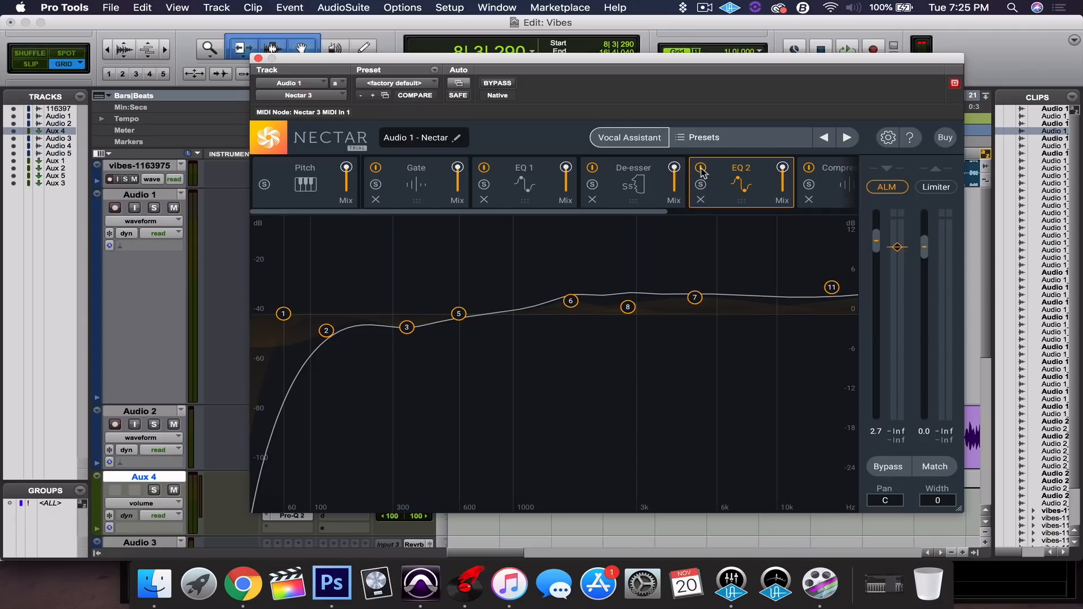
pyautogui.moveTo(624, 217); pyautogui.dragTo(809, 202)
pyautogui.click(585, 177)
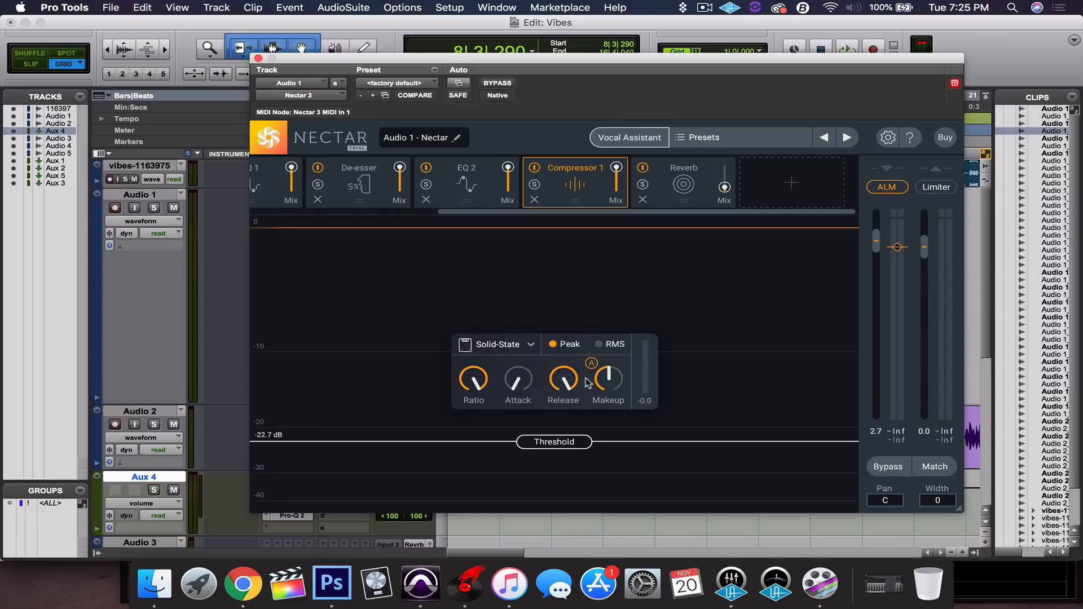
# Keep Compressor 1 in Solid-State mode and re-enable it during playback, then show Reverb.
pyautogui.click(532, 346)
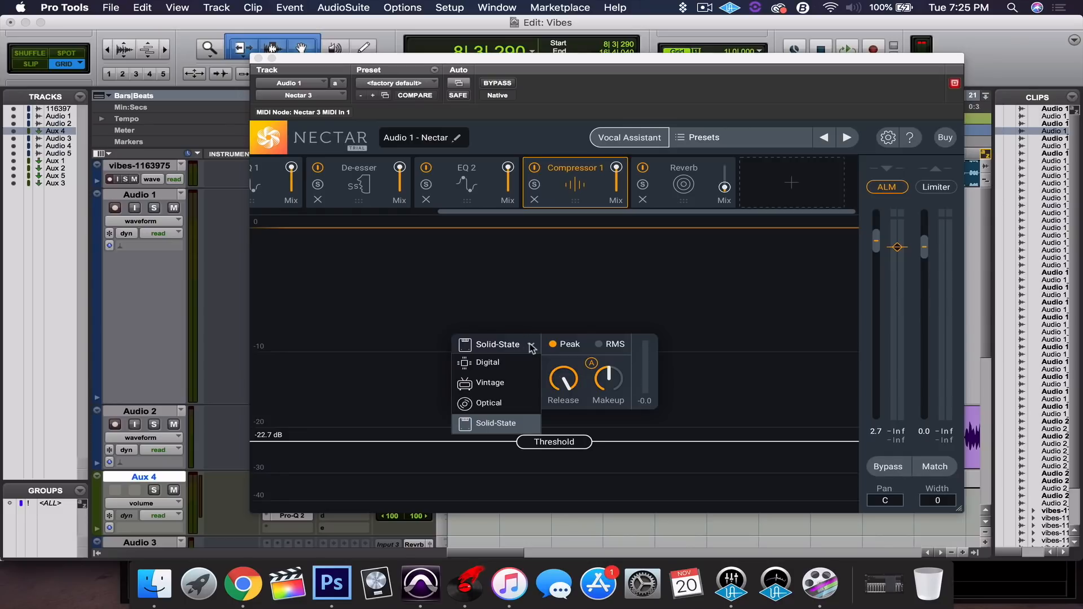
pyautogui.click(496, 424)
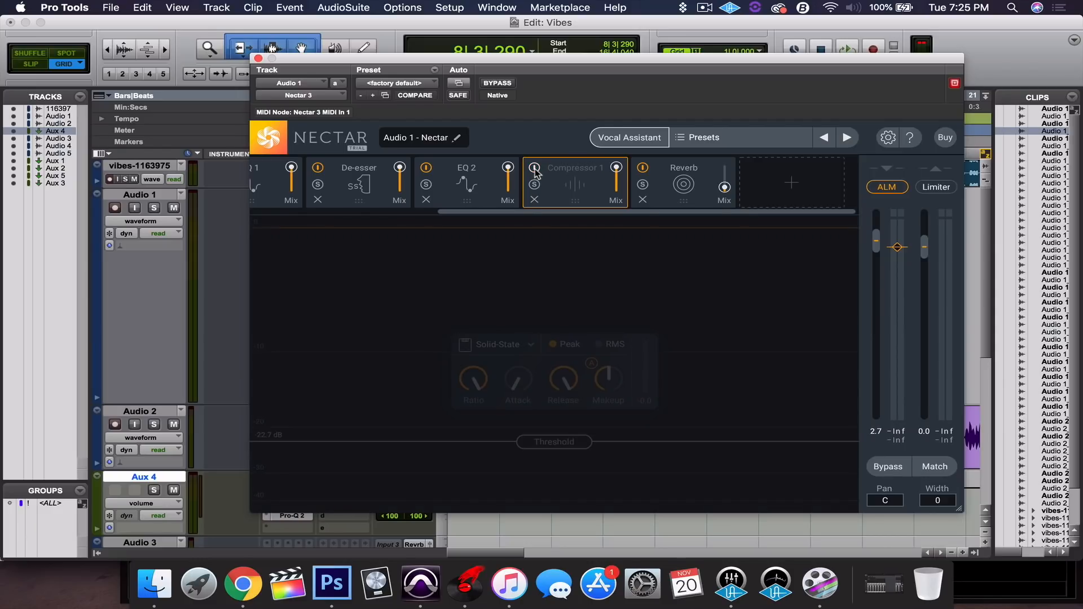
pyautogui.press('space')
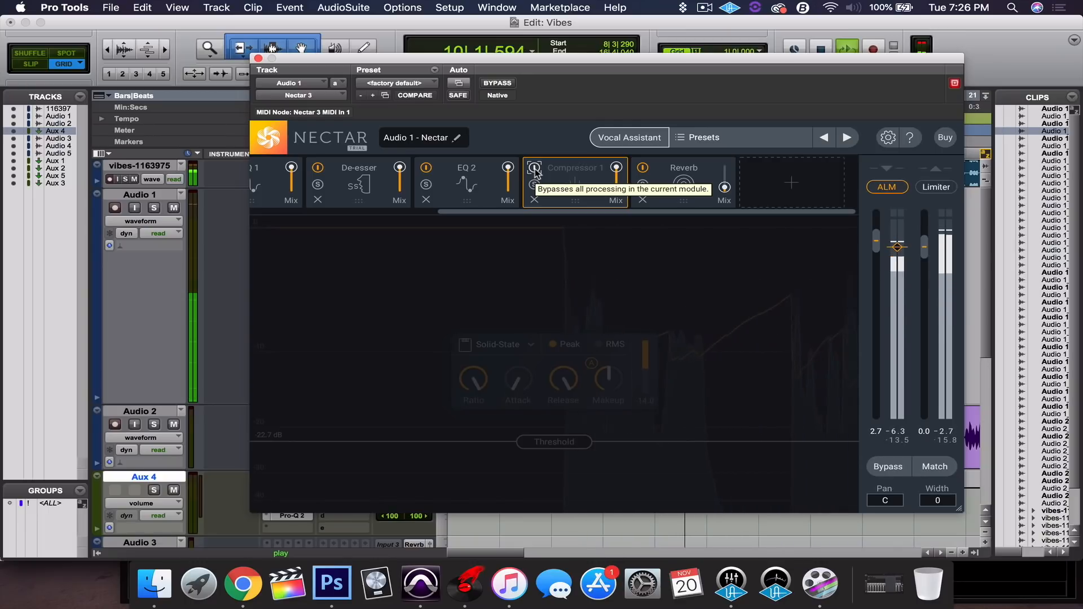
pyautogui.click(535, 168)
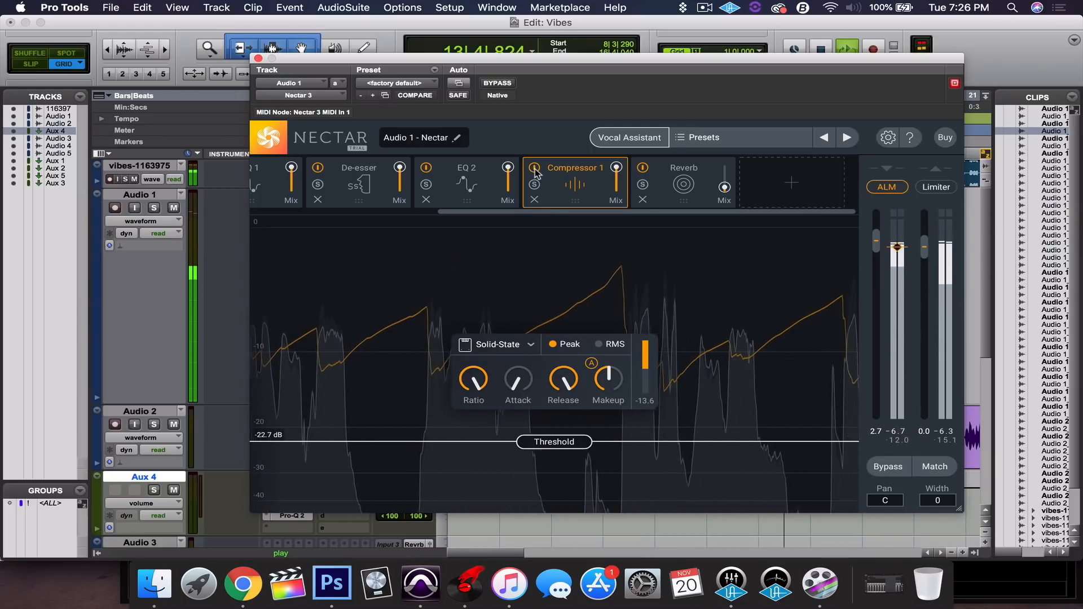
pyautogui.press('space')
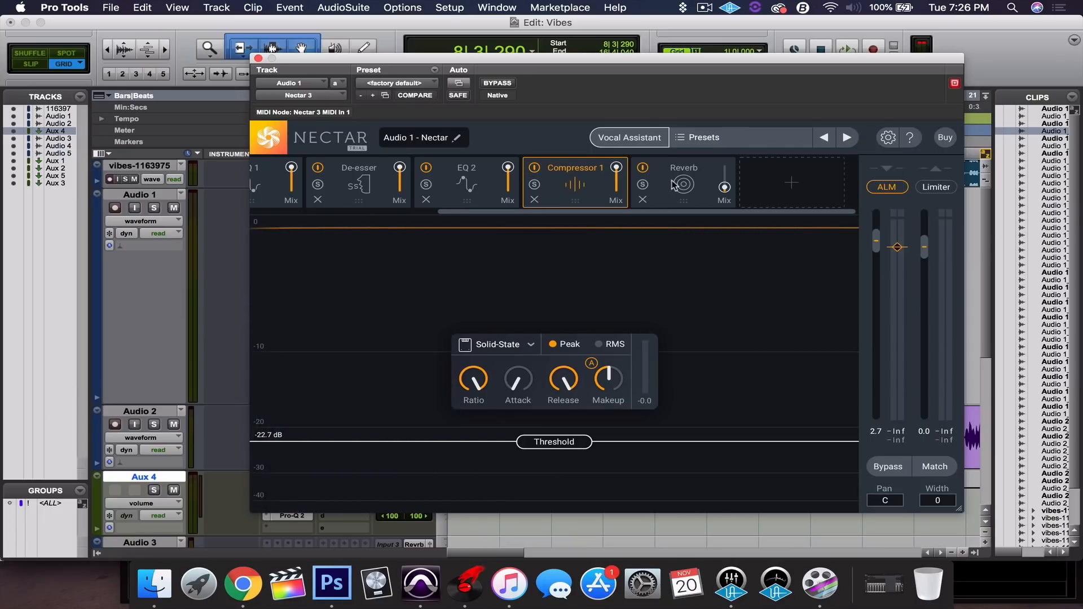
pyautogui.click(695, 168)
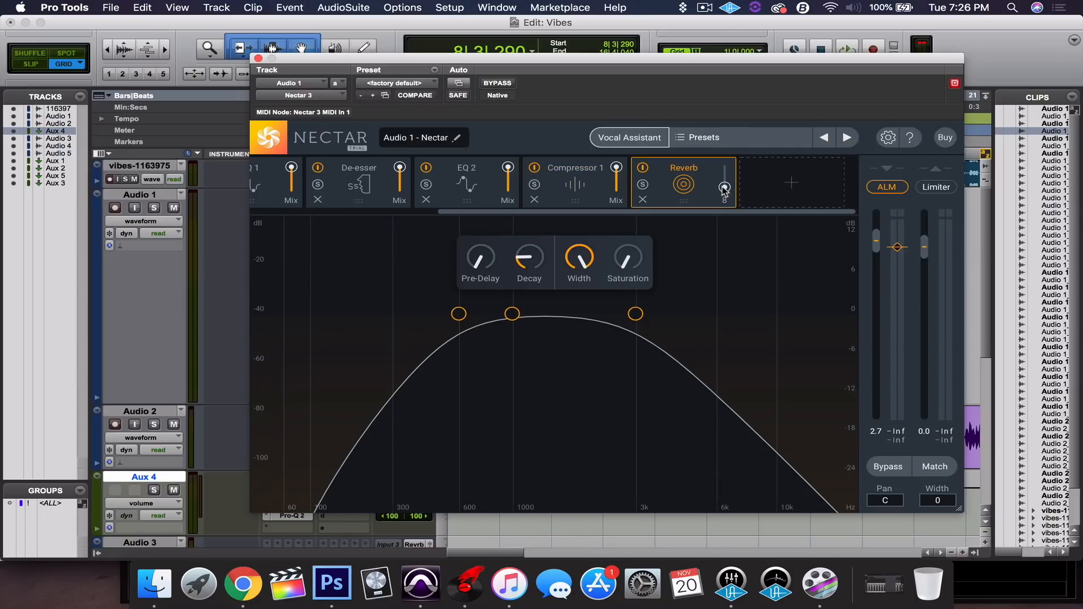
# Lower the Reverb mix to about 12 while auditioning, then bring up the add-module list.
pyautogui.moveTo(725, 188)
pyautogui.mouseDown()
pyautogui.moveTo(729, 145)
pyautogui.moveTo(726, 201)
pyautogui.mouseUp()
pyautogui.press('space')
pyautogui.moveTo(726, 189); pyautogui.dragTo(734, 188)
pyautogui.moveTo(729, 191)
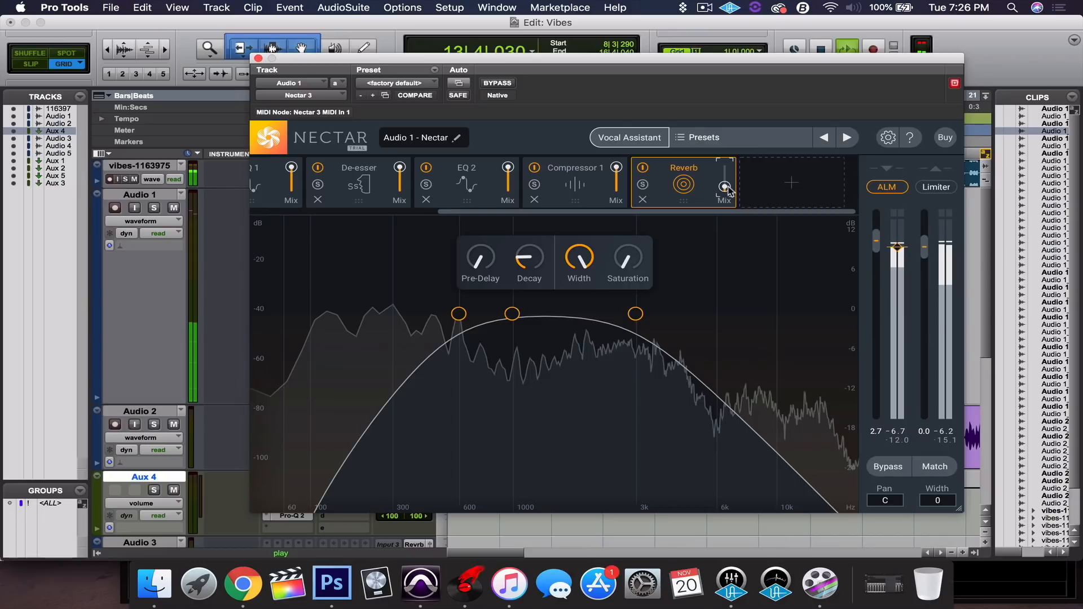
pyautogui.press('space')
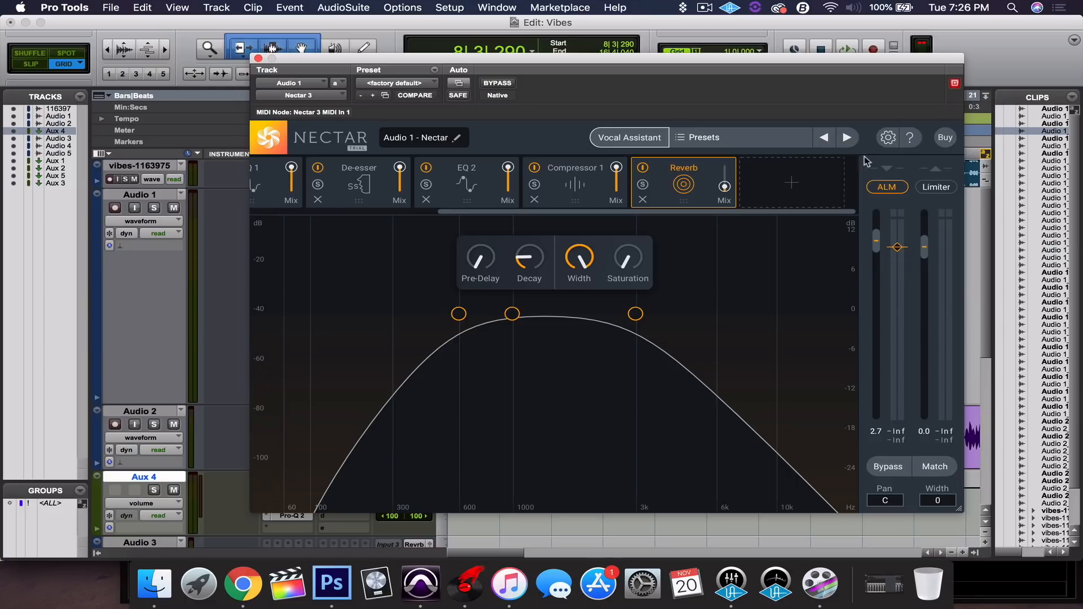
pyautogui.click(792, 184)
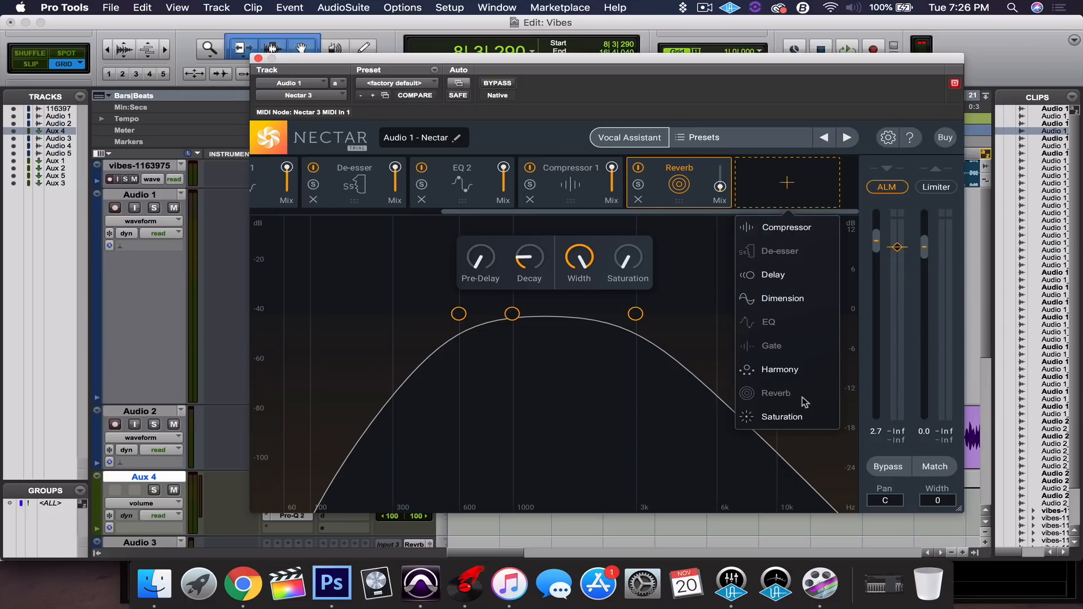
# Try Dimension and Harmony modules, remove both, and add a Delay after the Reverb.
pyautogui.click(809, 300)
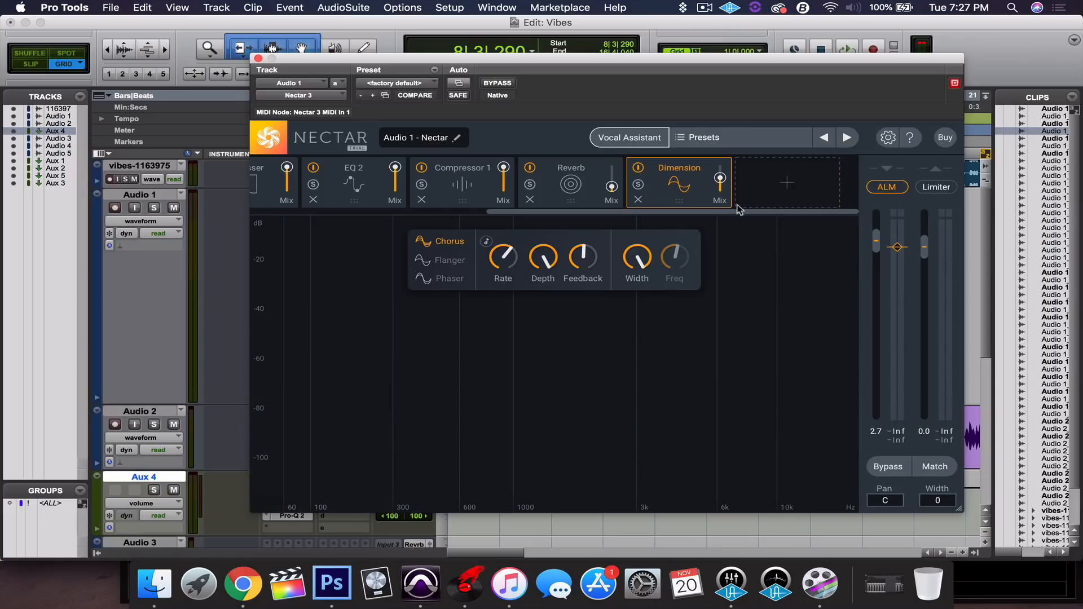
pyautogui.click(638, 200)
pyautogui.click(785, 182)
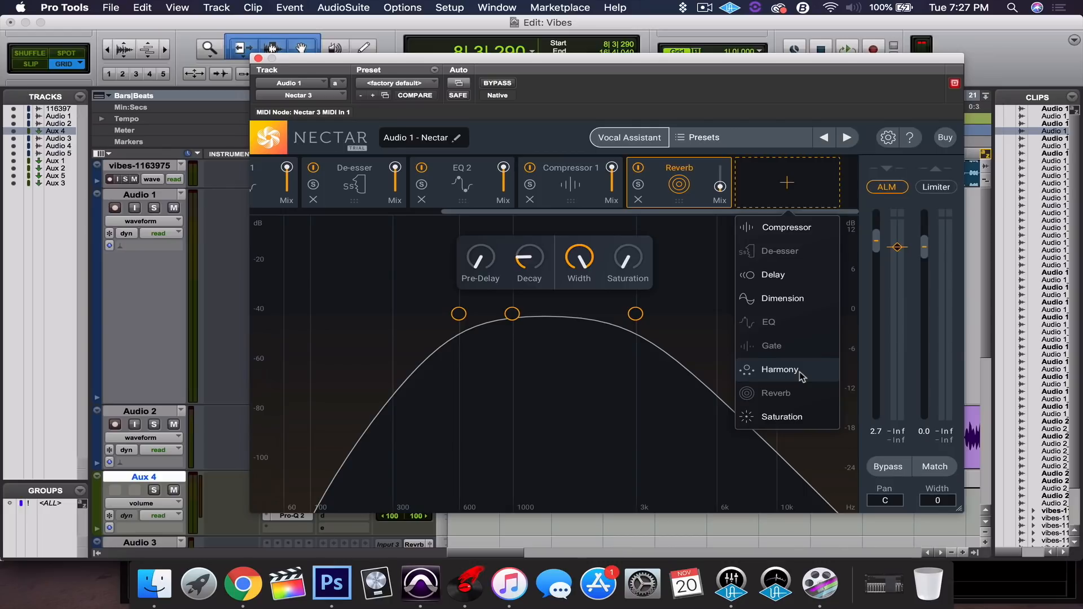
pyautogui.click(781, 370)
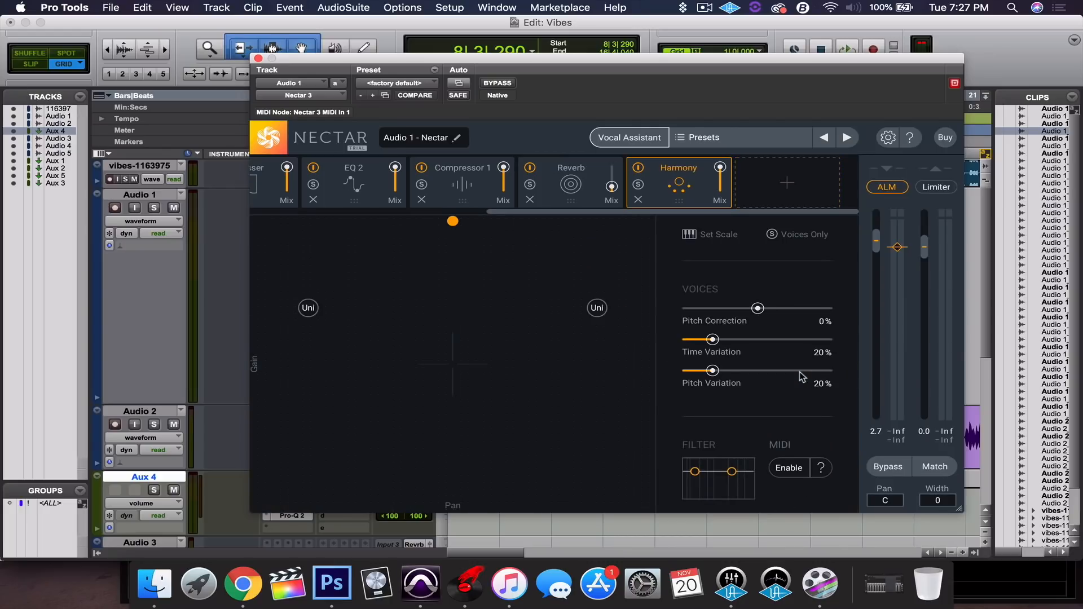
pyautogui.click(597, 309)
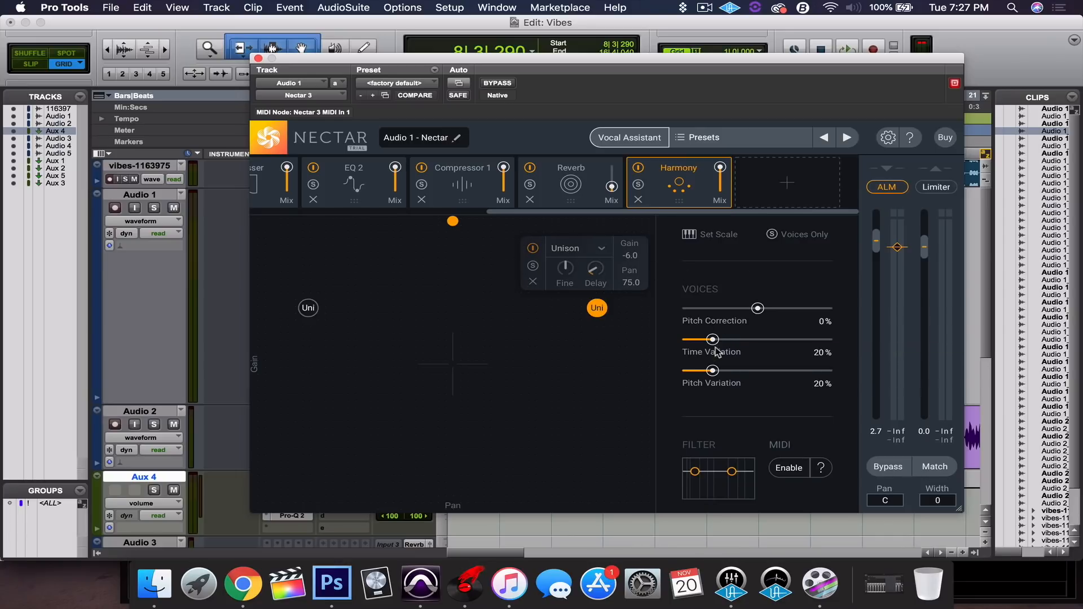
pyautogui.click(638, 201)
pyautogui.click(769, 188)
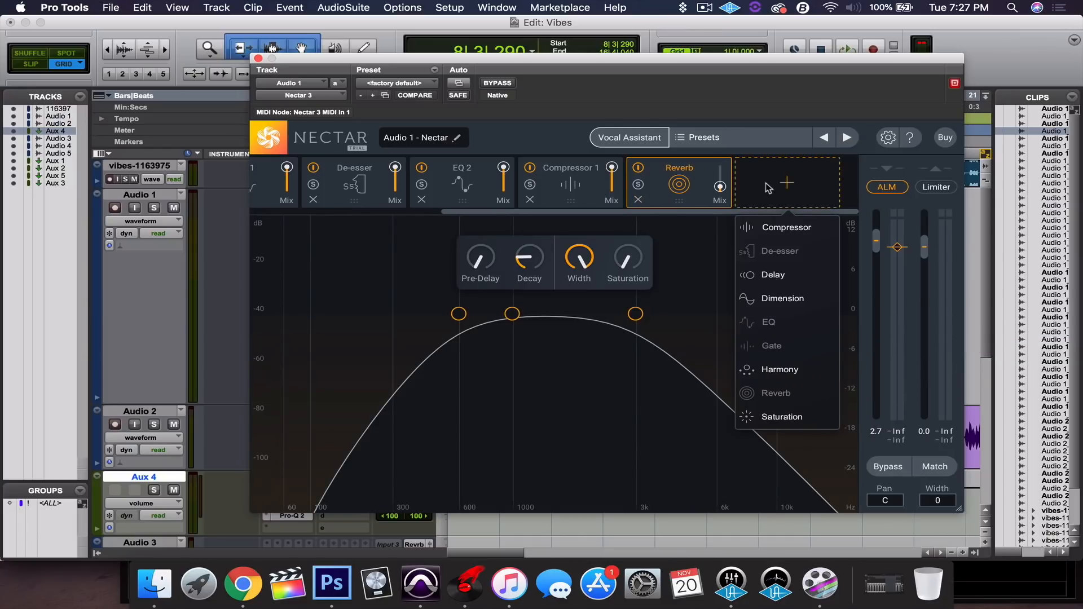
pyautogui.click(792, 278)
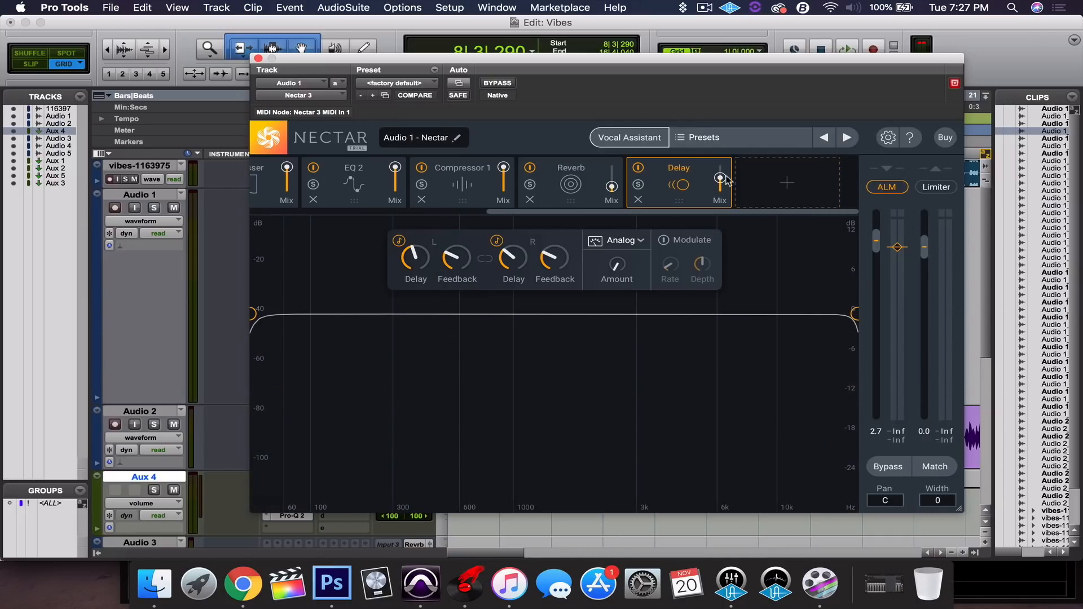
# Drop the Delay mix to 0, then raise it slightly while auditioning Audio 1 soloed.
pyautogui.moveTo(720, 179); pyautogui.dragTo(722, 201)
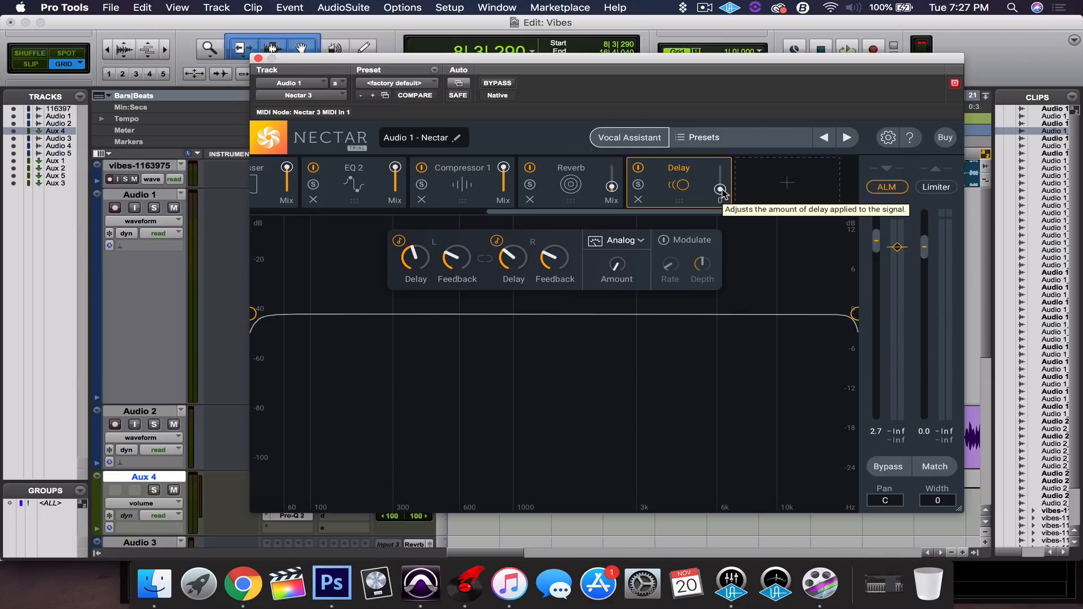
pyautogui.press('space')
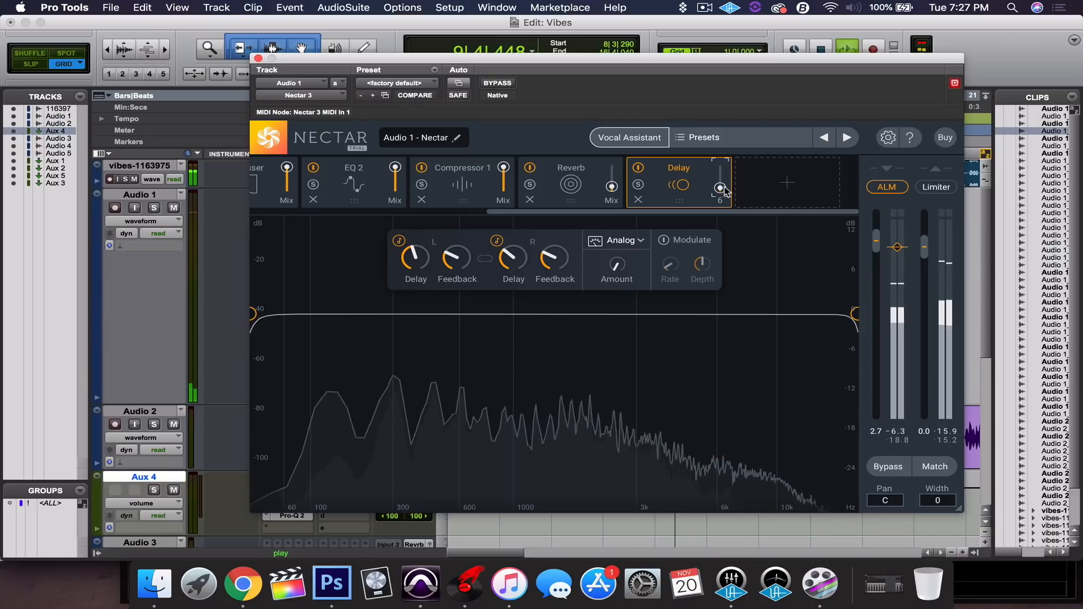
pyautogui.moveTo(724, 187); pyautogui.dragTo(724, 193)
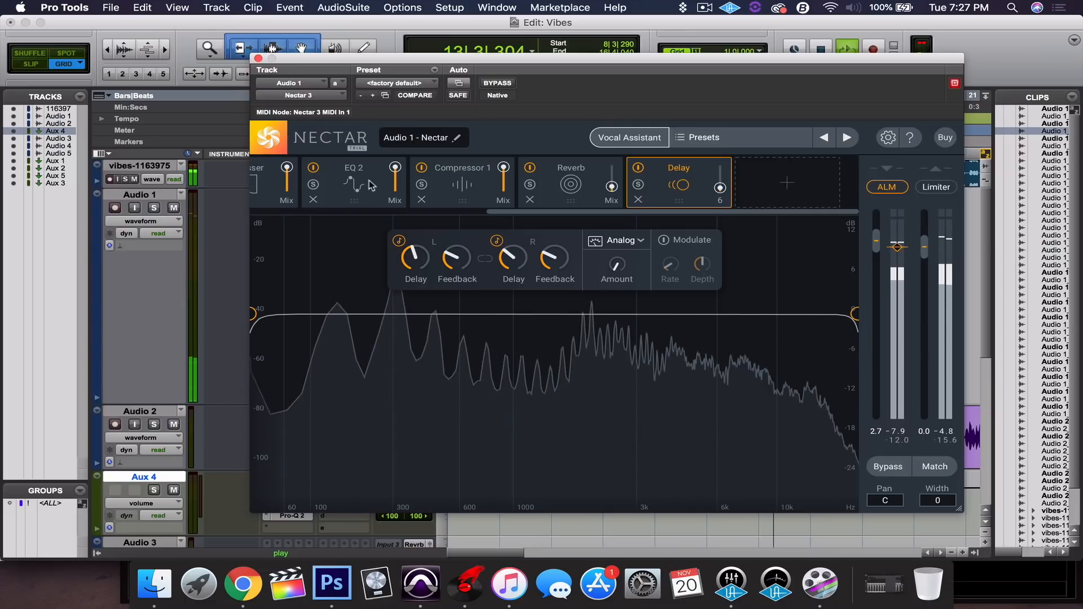
pyautogui.click(157, 211)
pyautogui.click(154, 209)
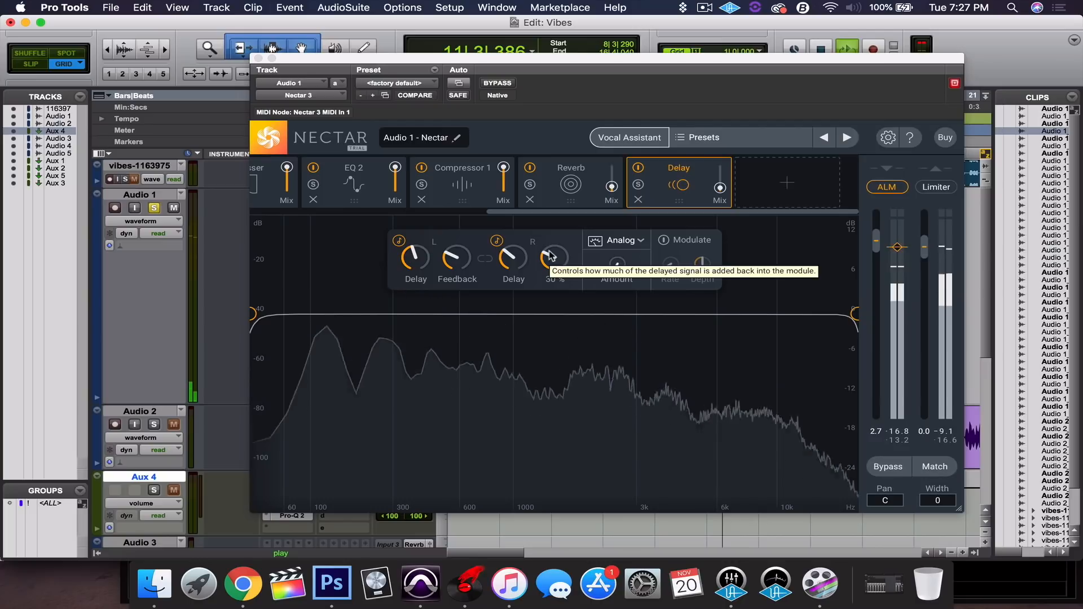
pyautogui.press('space')
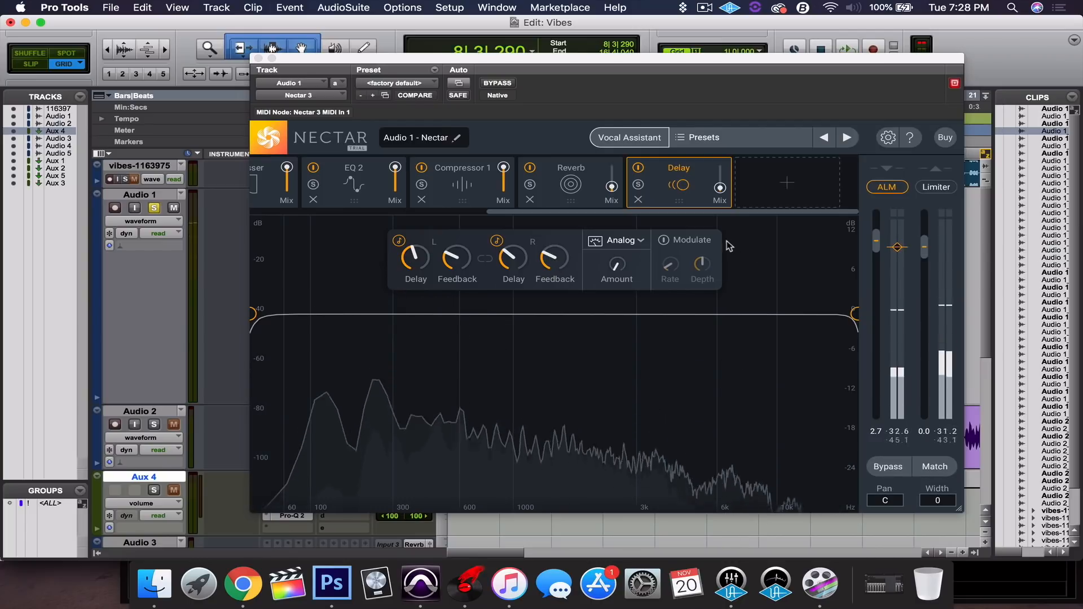
pyautogui.click(155, 208)
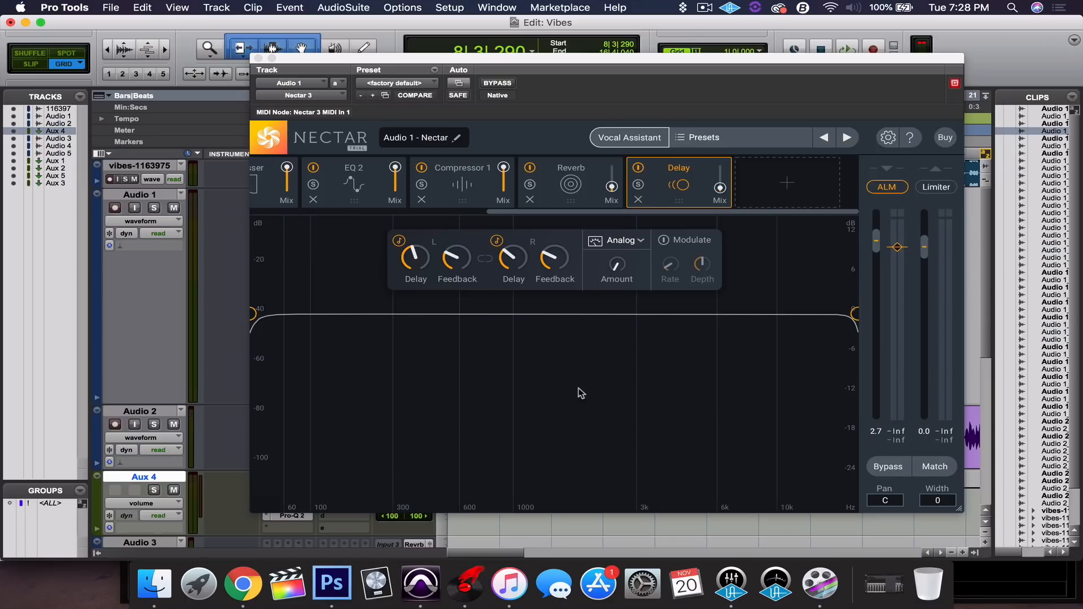
# Cut the delay's highs above about 7.2 kHz and set the vocal's stereo width to 26 during playback.
pyautogui.moveTo(854, 316); pyautogui.dragTo(738, 314)
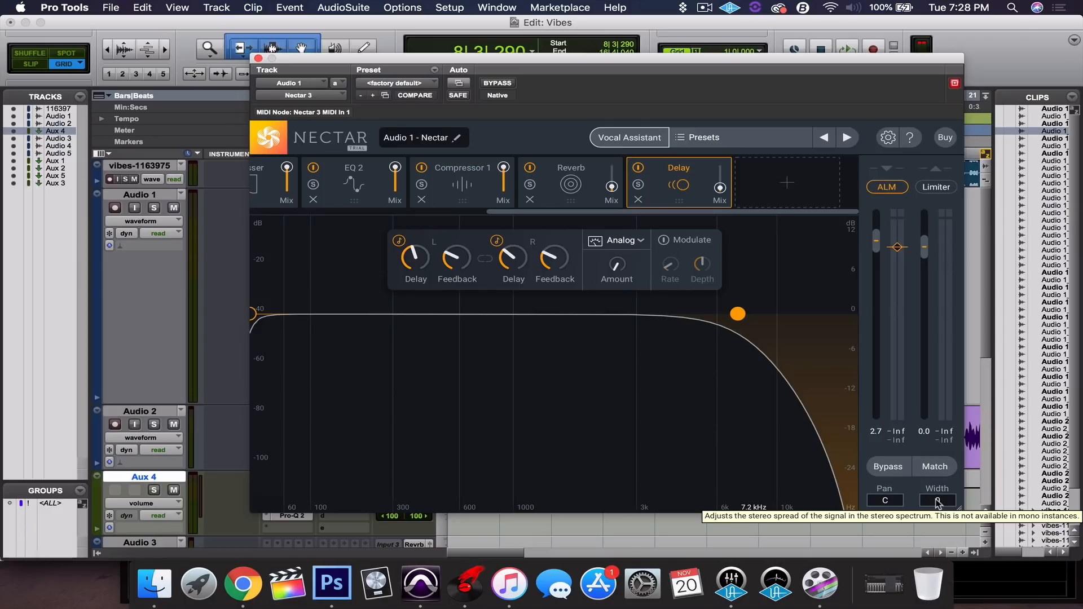
pyautogui.press('space')
pyautogui.moveTo(938, 504); pyautogui.dragTo(956, 413)
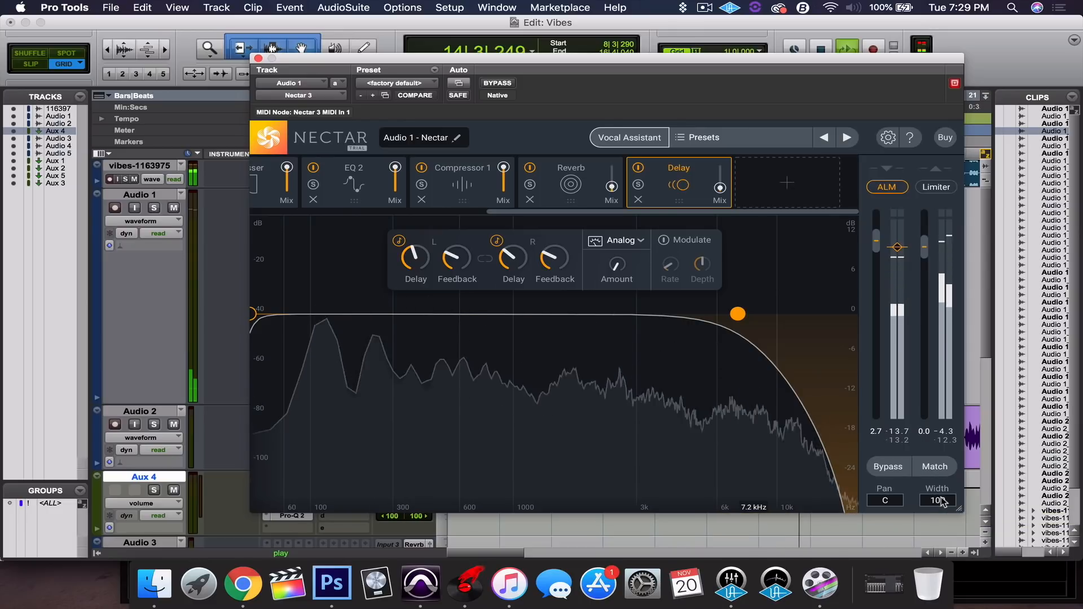
pyautogui.moveTo(941, 501); pyautogui.dragTo(934, 566)
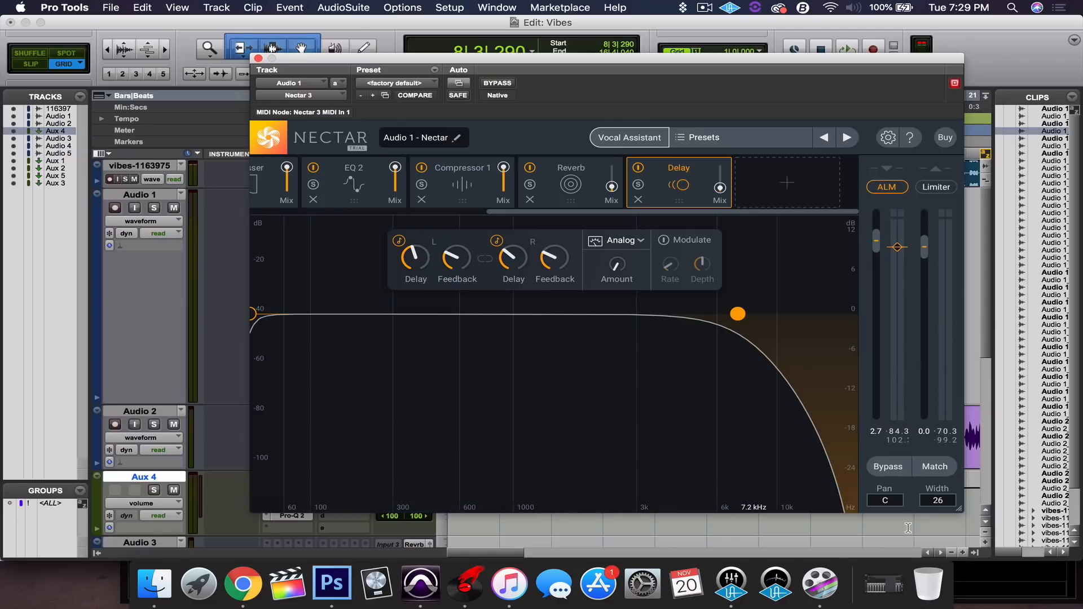
# Close the Nectar 3 plug-in window on Audio 1.
pyautogui.click(258, 59)
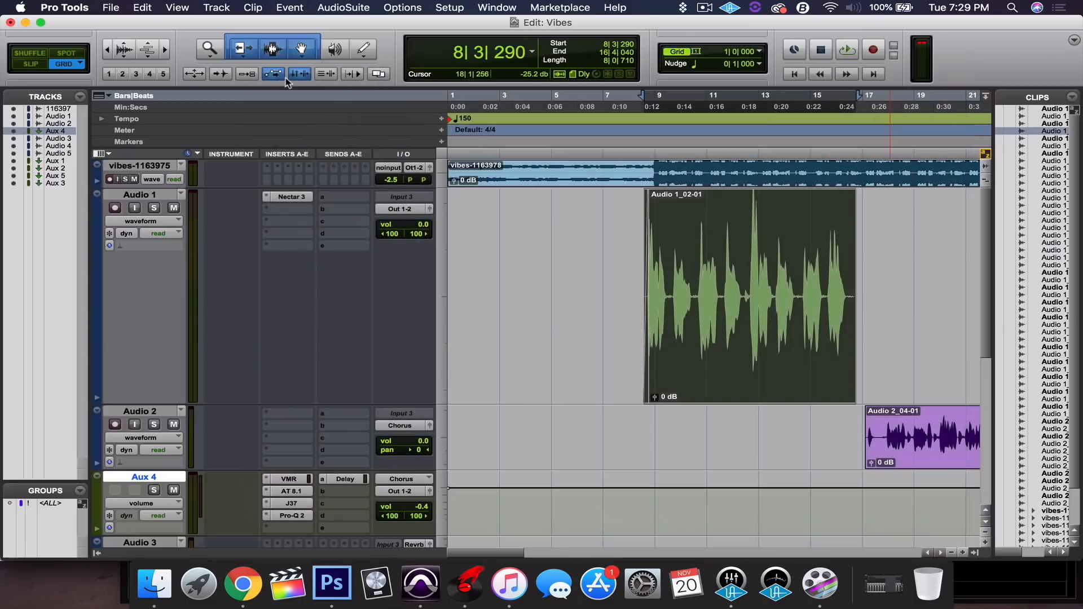
pyautogui.click(288, 196)
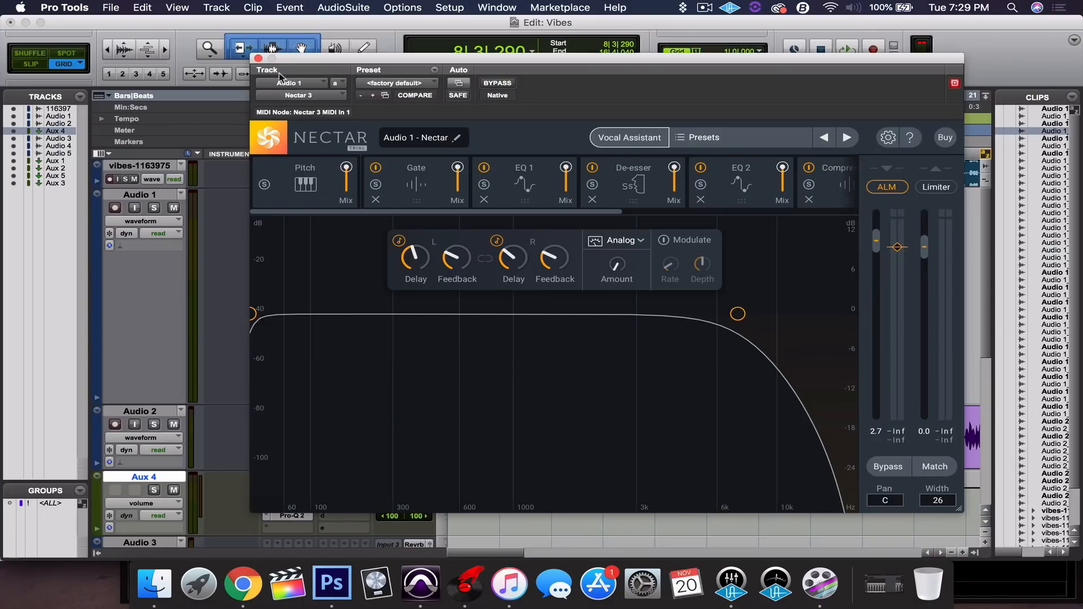
pyautogui.click(257, 59)
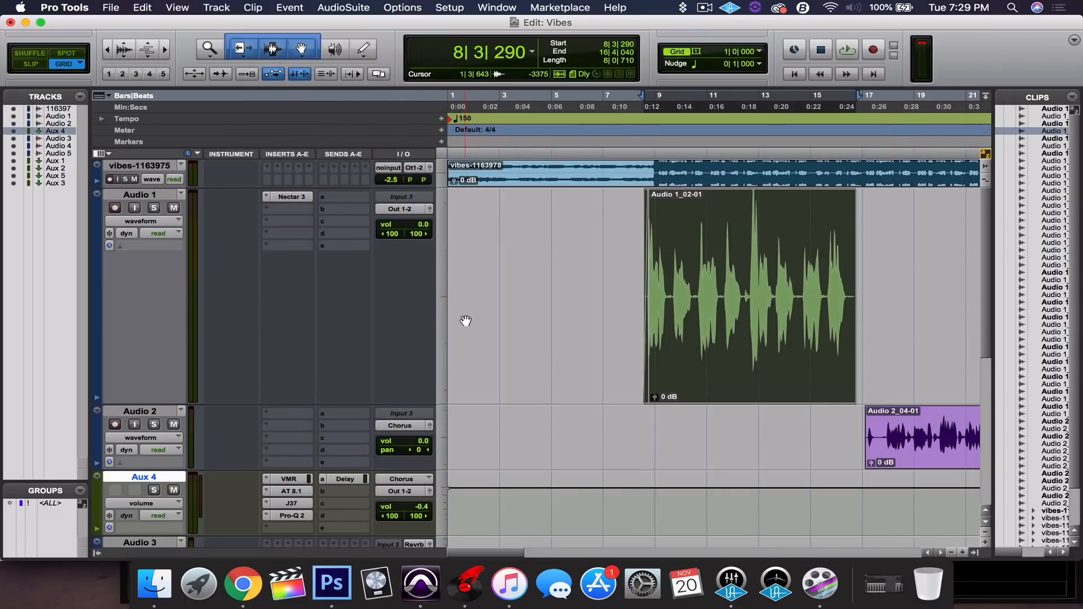
# Select the Audio 1_02-01 vocal clip and play it back through the chain.
pyautogui.click(628, 99)
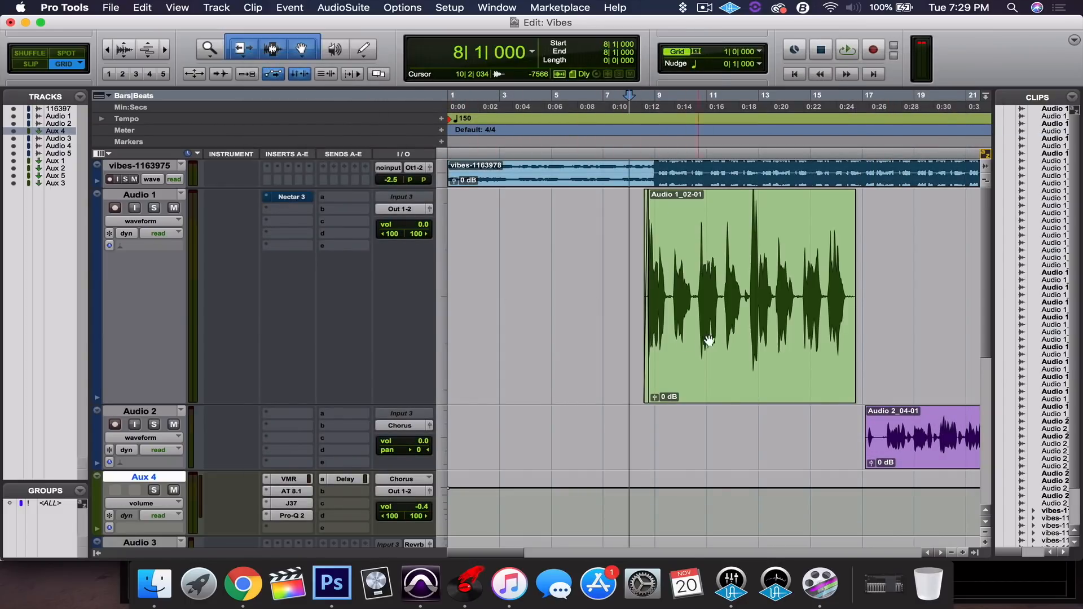
pyautogui.click(745, 379)
pyautogui.press('space')
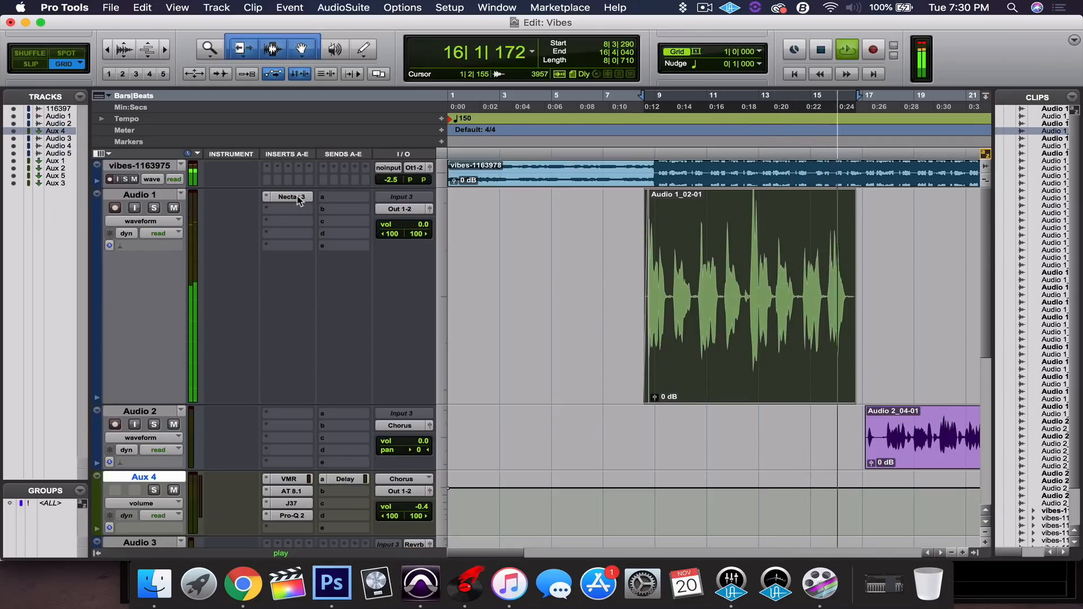
pyautogui.press('space')
# Return to the session start and play the whole session.
pyautogui.click(652, 96)
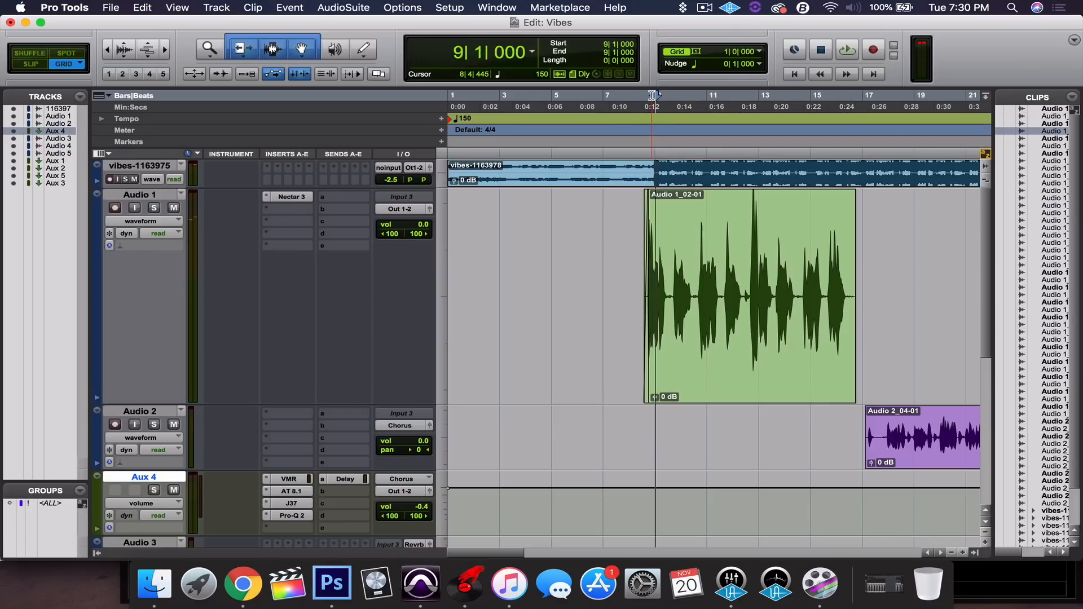
pyautogui.press('Return')
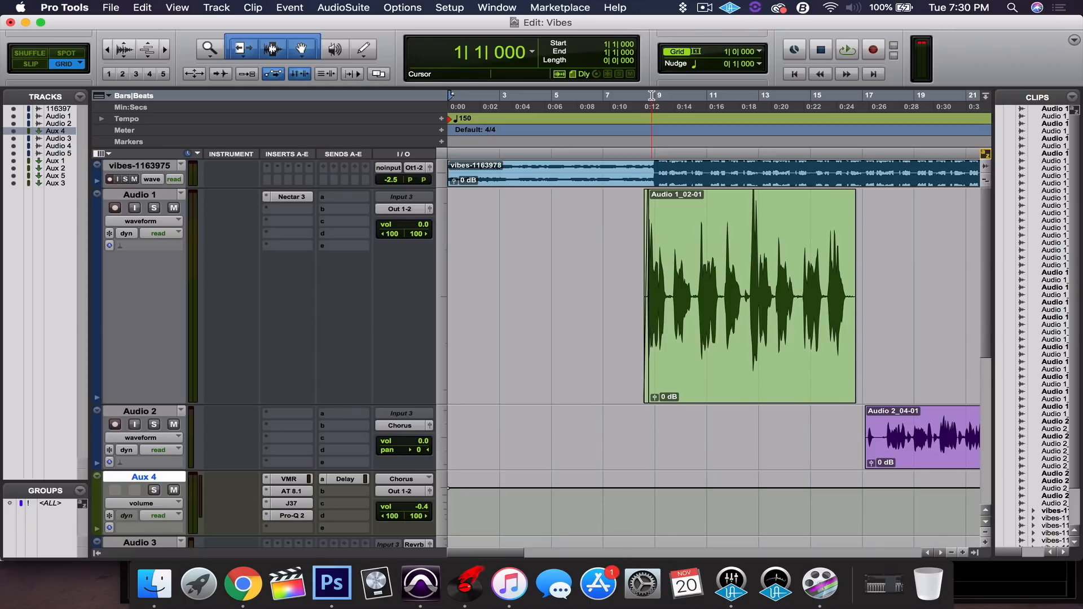
pyautogui.press('space')
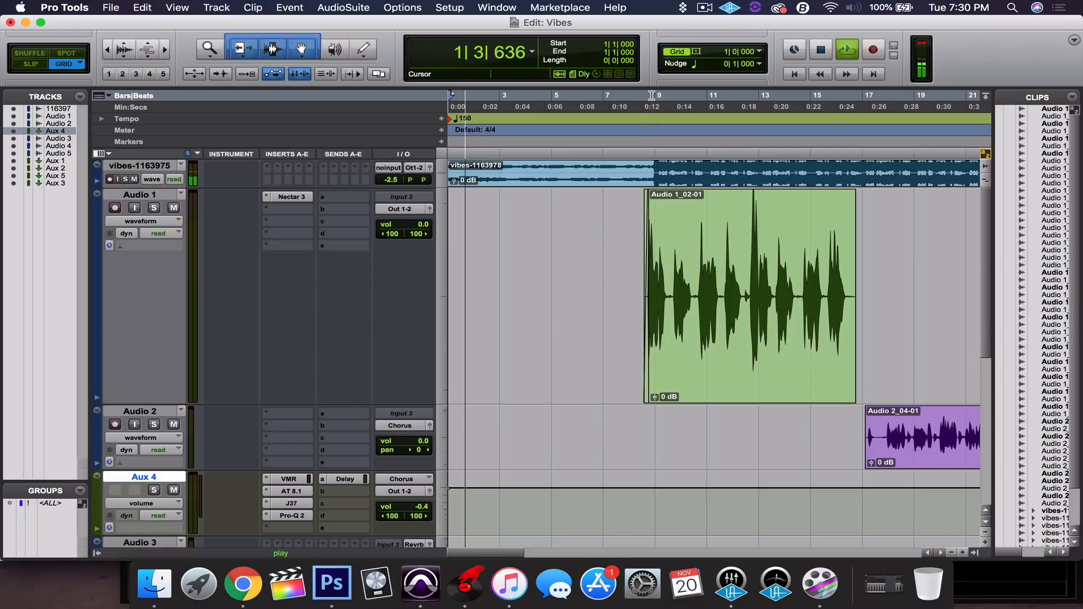